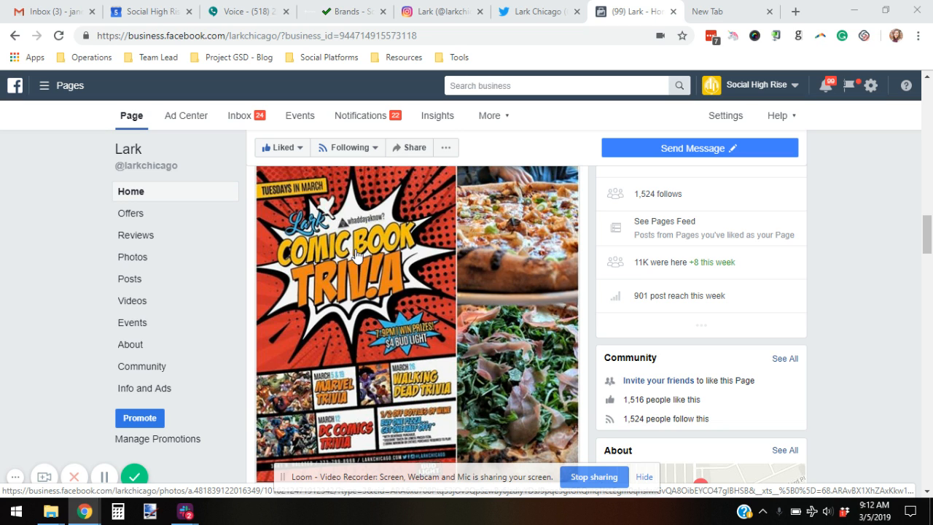
Step: Open boost options for the trivia post and review its $10.00 budget running until Mar 15, 2019
{"action": "scroll", "coordinate": [364, 251], "scroll_direction": "down", "scroll_amount": 1}
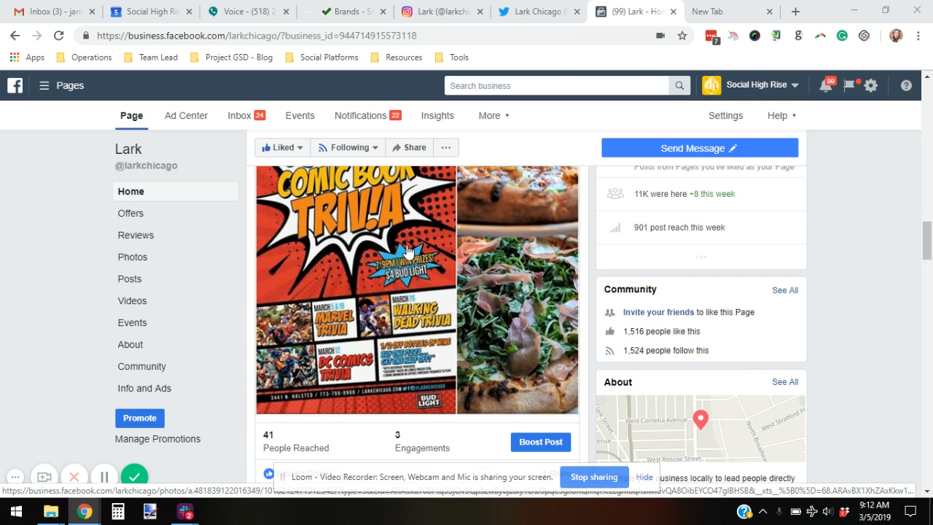
{"action": "scroll", "coordinate": [437, 233], "scroll_direction": "up", "scroll_amount": 2}
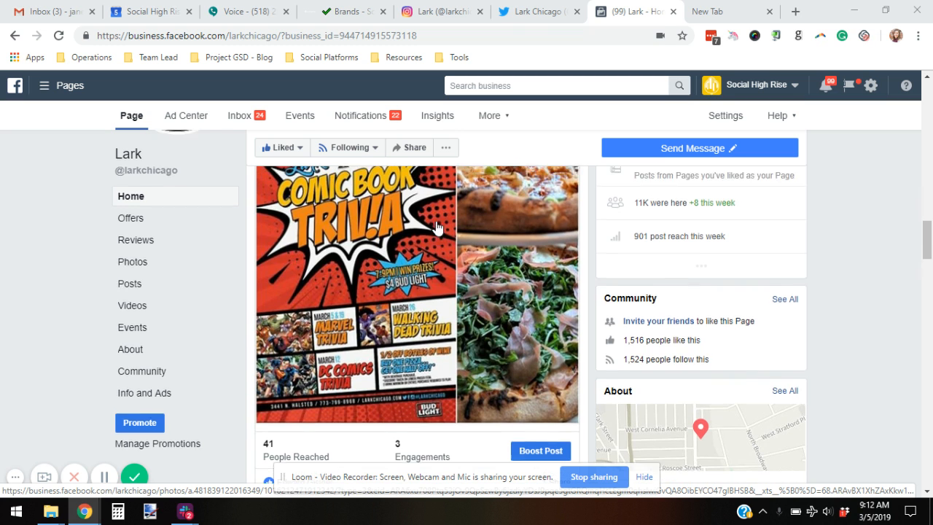
{"action": "scroll", "coordinate": [399, 290], "scroll_direction": "down", "scroll_amount": 4}
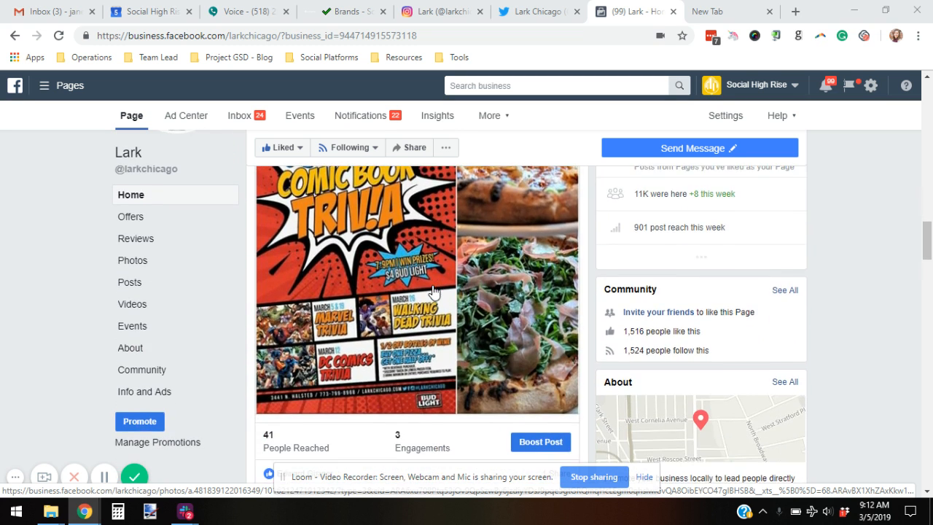
{"action": "scroll", "coordinate": [421, 233], "scroll_direction": "up", "scroll_amount": 4}
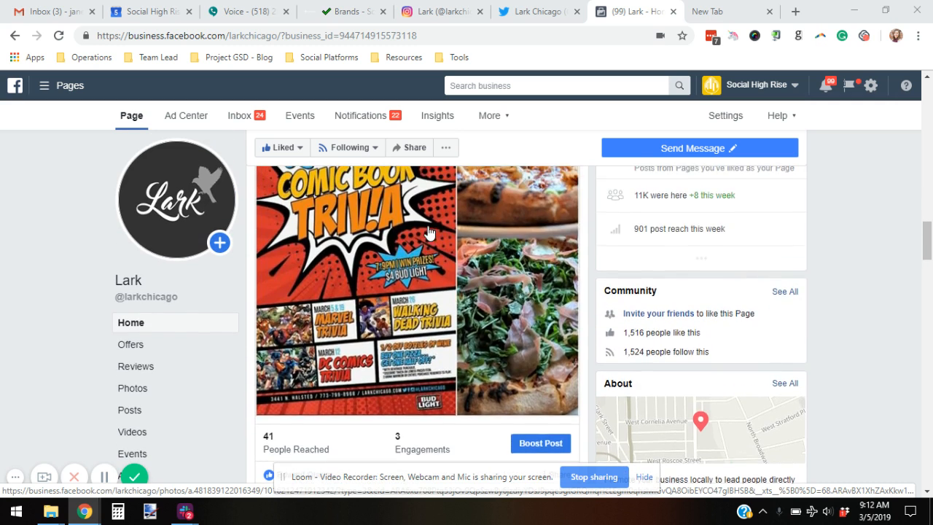
{"action": "scroll", "coordinate": [422, 231], "scroll_direction": "up", "scroll_amount": 1}
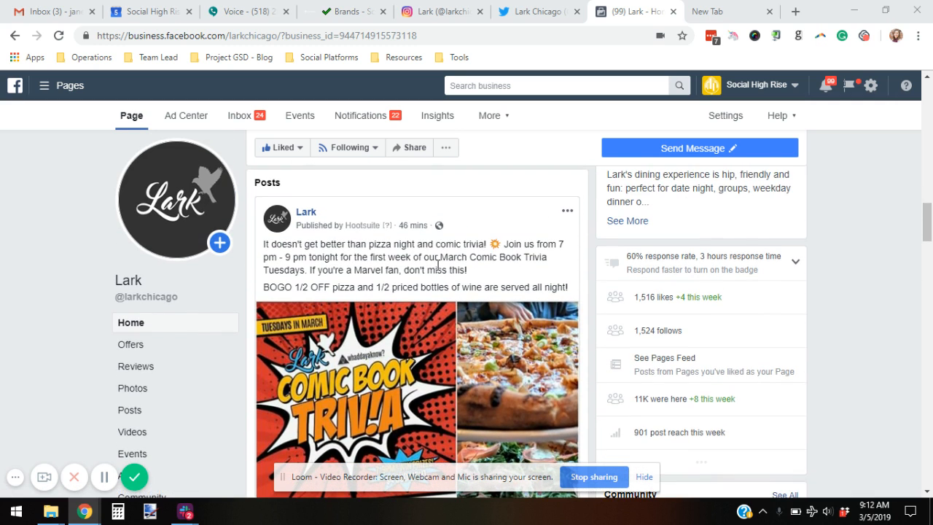
{"action": "scroll", "coordinate": [438, 265], "scroll_direction": "down", "scroll_amount": 5}
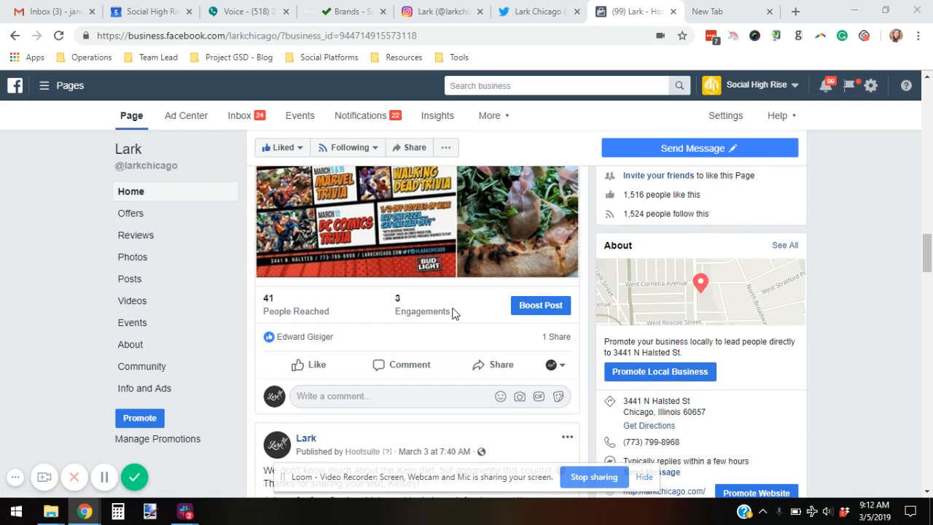
{"action": "left_click", "coordinate": [538, 306]}
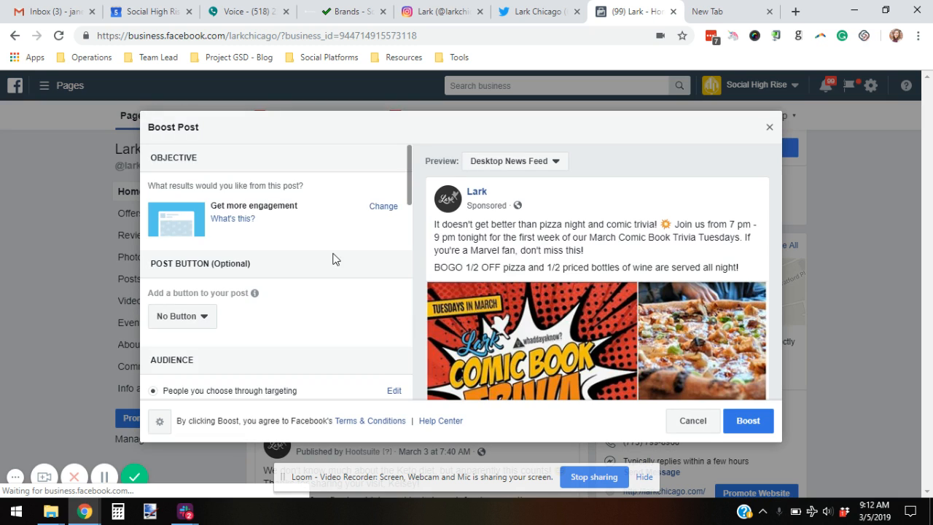
{"action": "scroll", "coordinate": [352, 235], "scroll_direction": "down", "scroll_amount": 2}
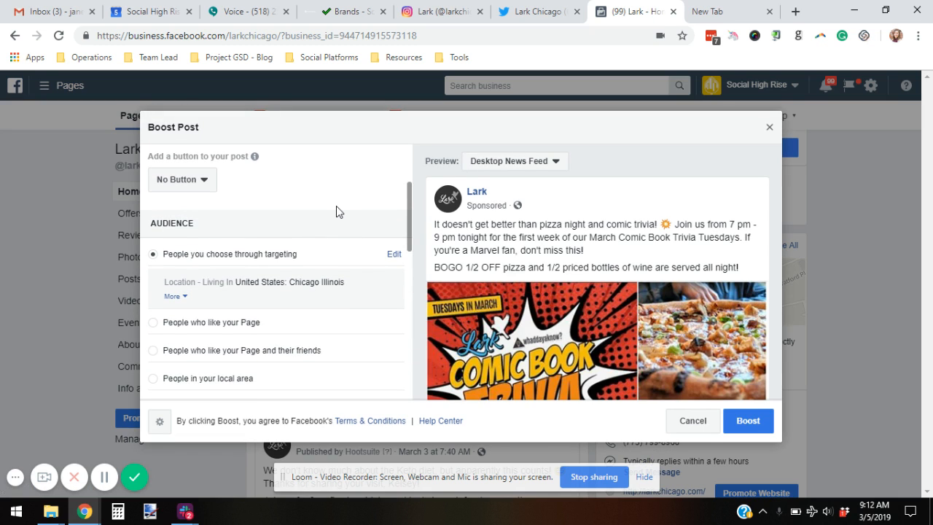
{"action": "scroll", "coordinate": [336, 210], "scroll_direction": "down", "scroll_amount": 4}
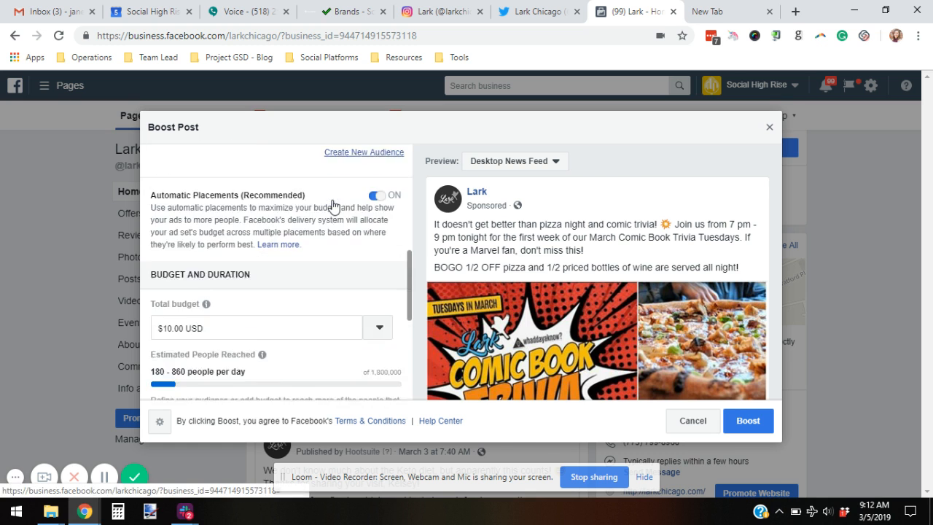
{"action": "scroll", "coordinate": [367, 319], "scroll_direction": "down", "scroll_amount": 3}
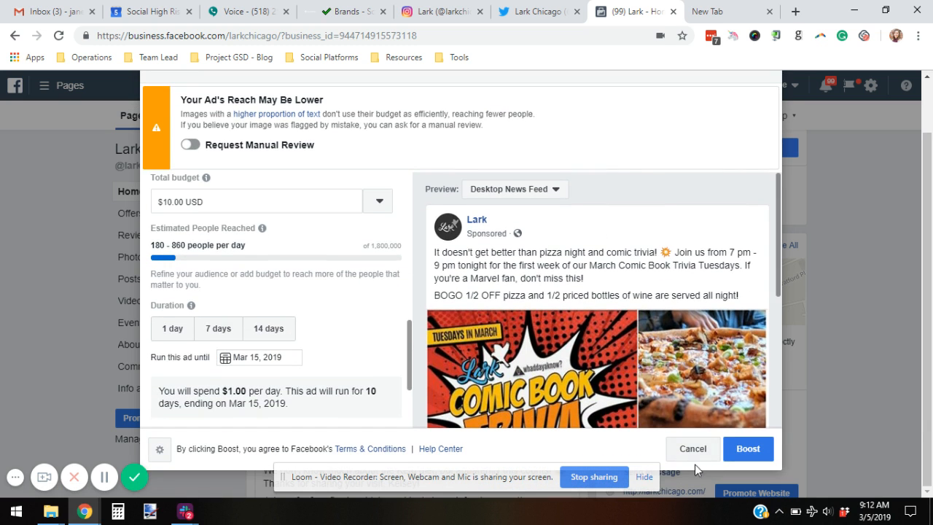
Step: Cancel the boost without publishing it and open the Pages business tools menu
{"action": "left_click", "coordinate": [693, 448]}
{"action": "left_click", "coordinate": [575, 267]}
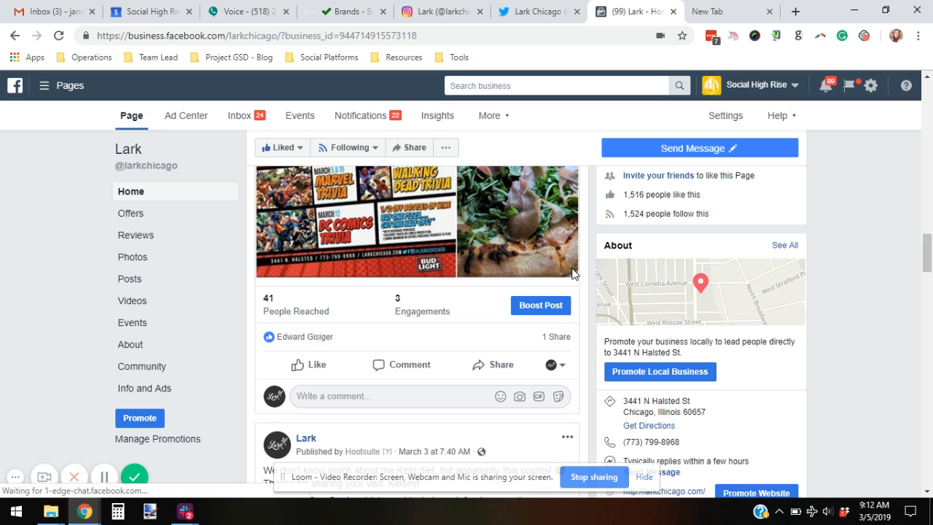
{"action": "scroll", "coordinate": [355, 291], "scroll_direction": "up", "scroll_amount": 5}
{"action": "left_click", "coordinate": [67, 85]}
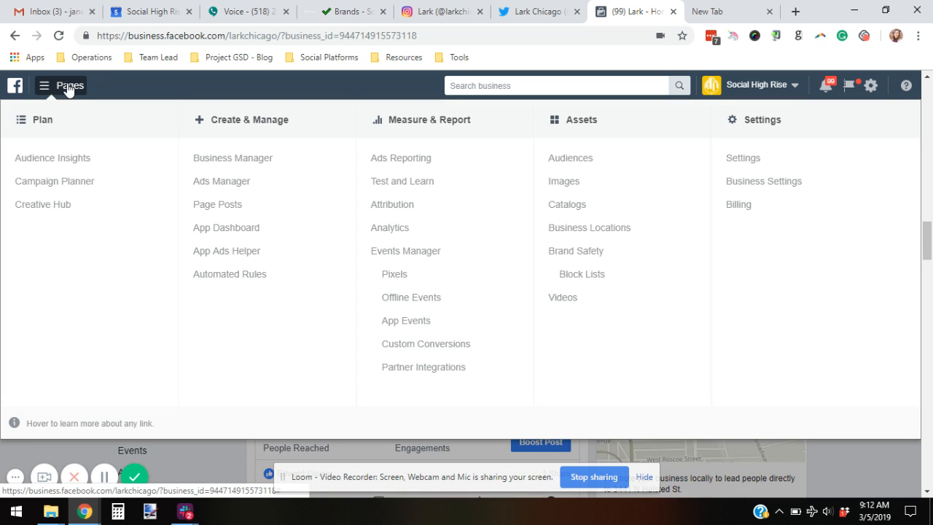
Step: Go to Ads Manager and start a new campaign from the Campaigns tab
{"action": "left_click", "coordinate": [209, 188]}
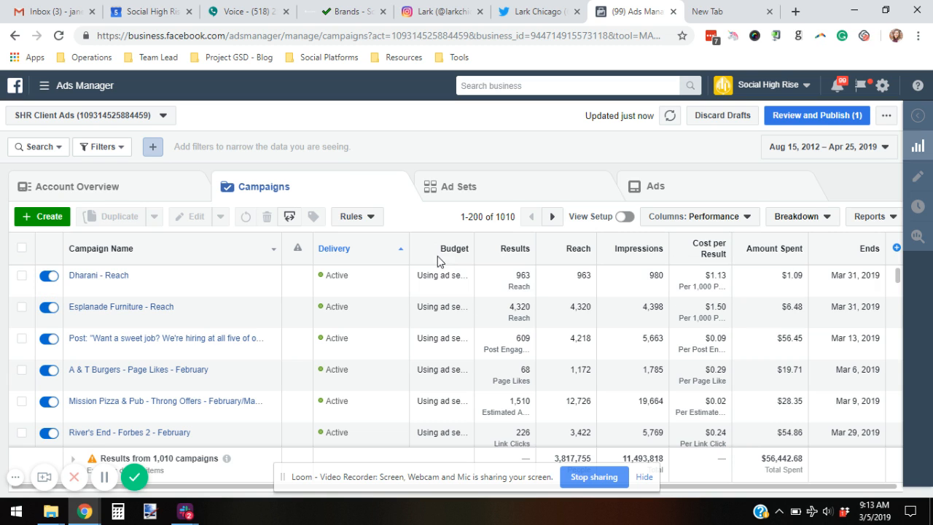
{"action": "left_click", "coordinate": [32, 220]}
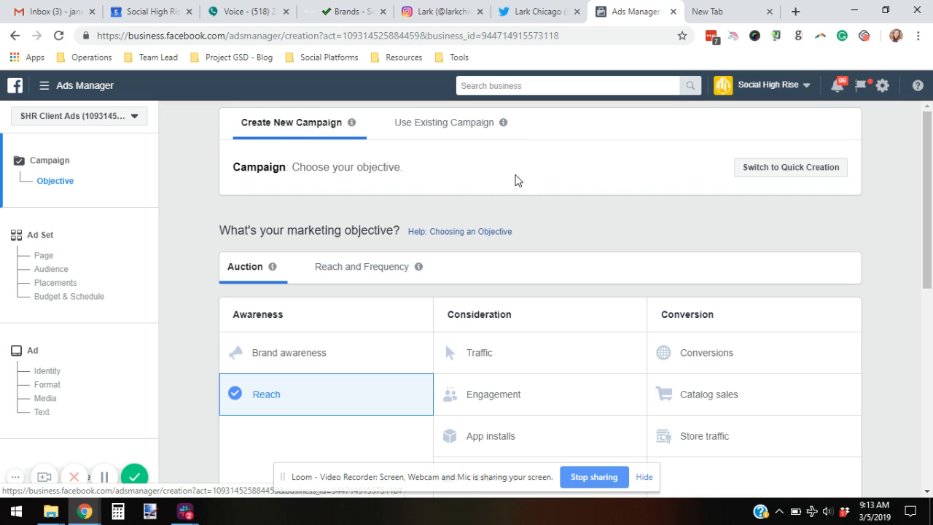
Step: Choose the Engagement objective, name the campaign 'Lark - Boosted Post - March Ads', and continue
{"action": "scroll", "coordinate": [515, 175], "scroll_direction": "down", "scroll_amount": 1}
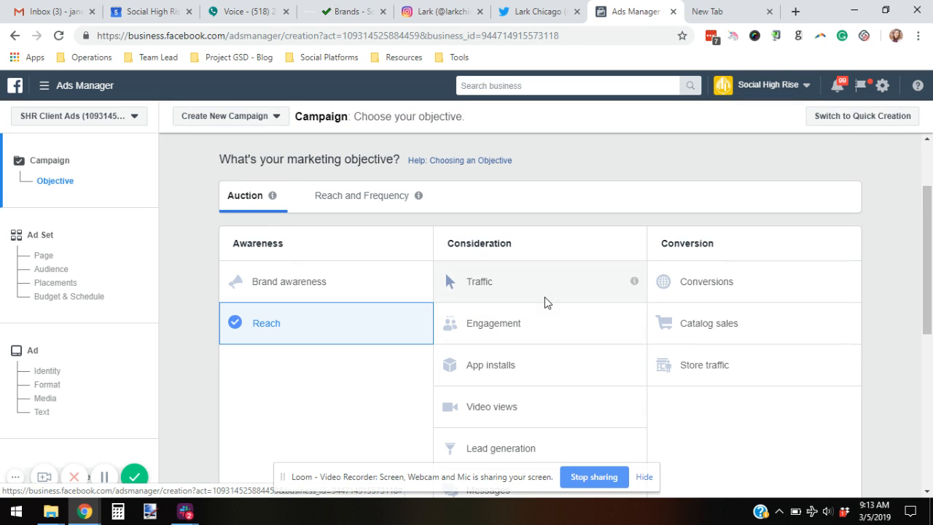
{"action": "left_click", "coordinate": [532, 327]}
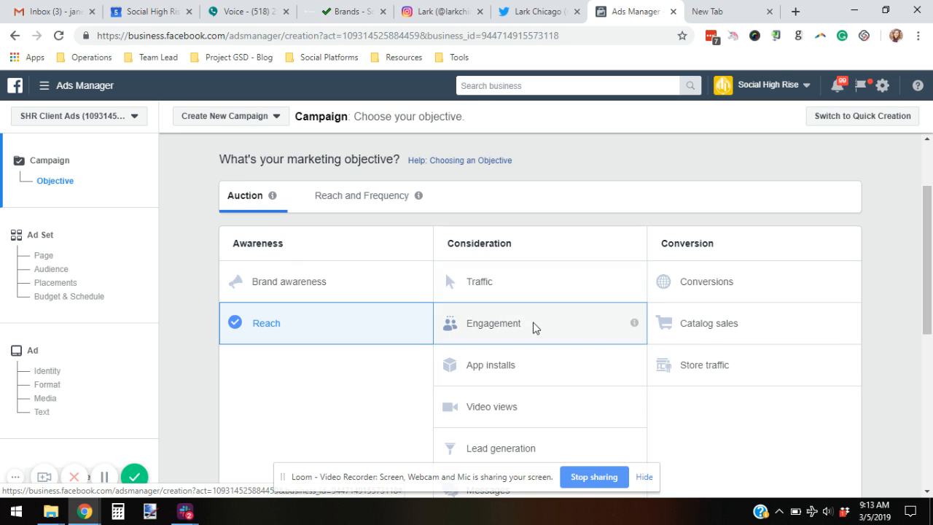
{"action": "scroll", "coordinate": [686, 362], "scroll_direction": "down", "scroll_amount": 2}
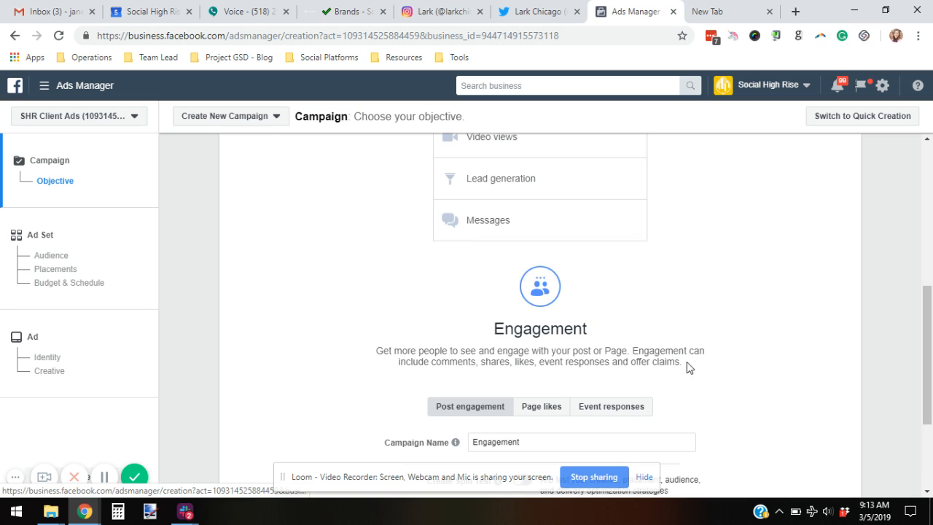
{"action": "scroll", "coordinate": [698, 333], "scroll_direction": "down", "scroll_amount": 2}
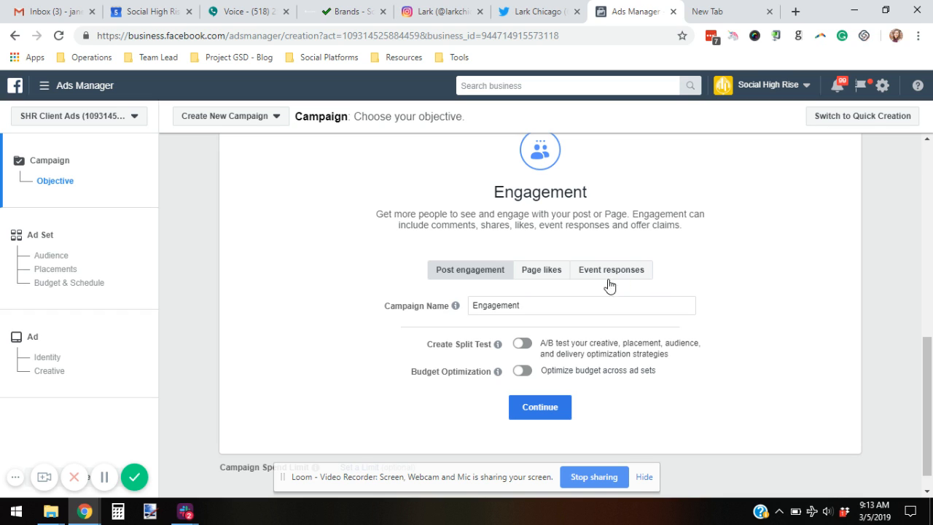
{"action": "double_click", "coordinate": [530, 302]}
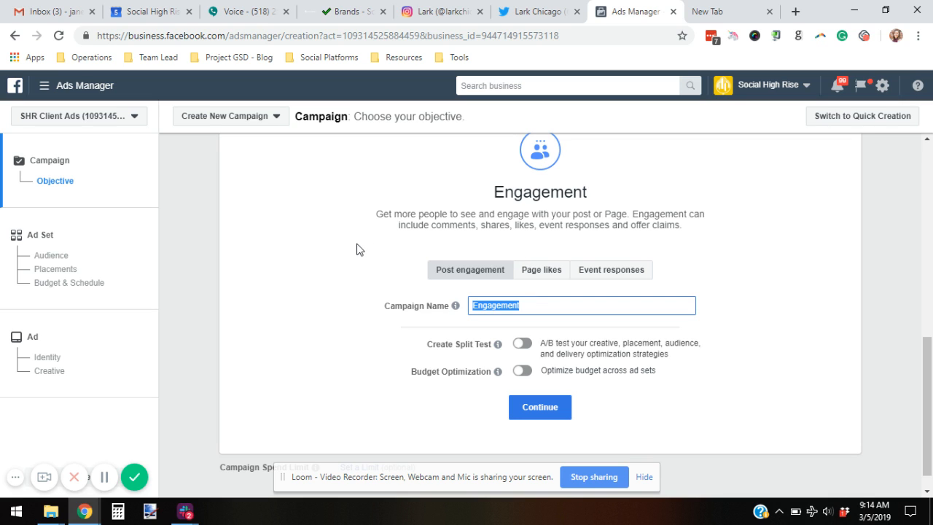
{"action": "type", "text": "Lark - Boosted Post - March Ads"}
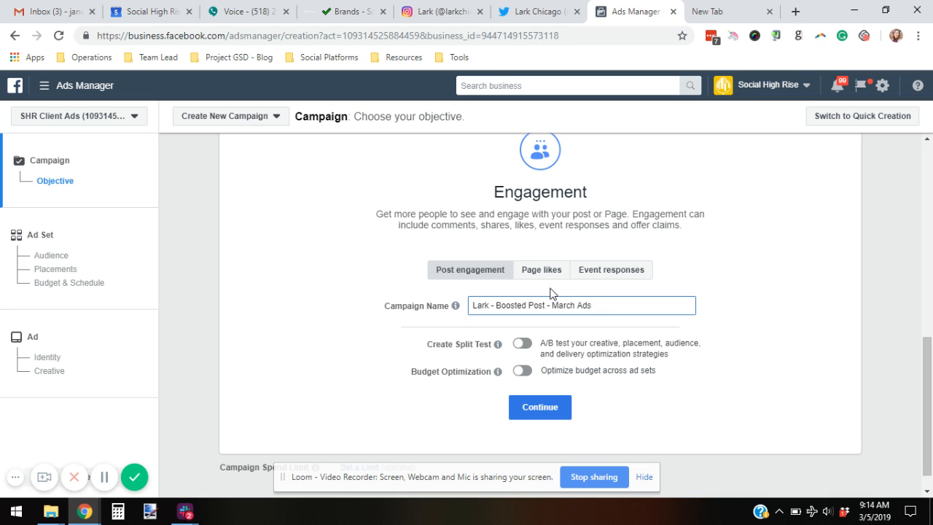
{"action": "left_click", "coordinate": [526, 407]}
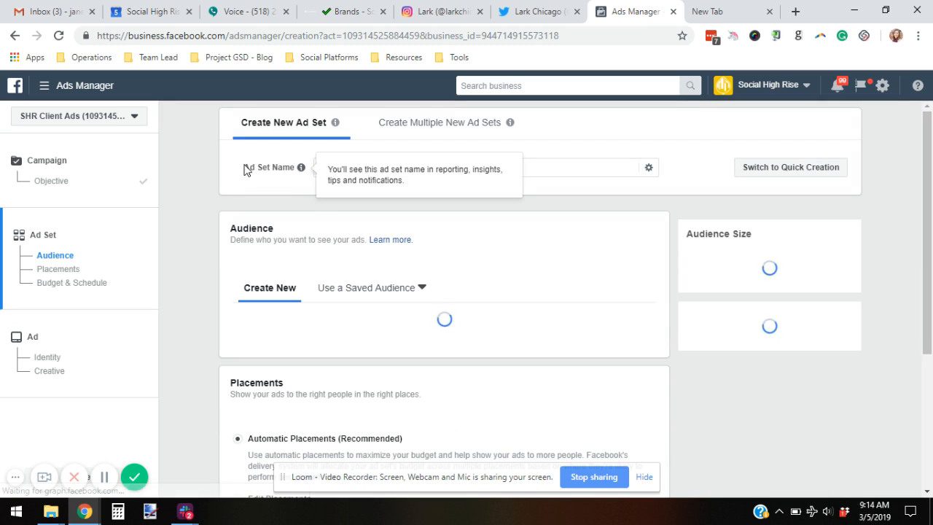
Step: Replace the default 'US - 18+' ad set name with 'Lark - Boosted Post - March Ads - Trivia Tuesdays'
{"action": "triple_click", "coordinate": [370, 171]}
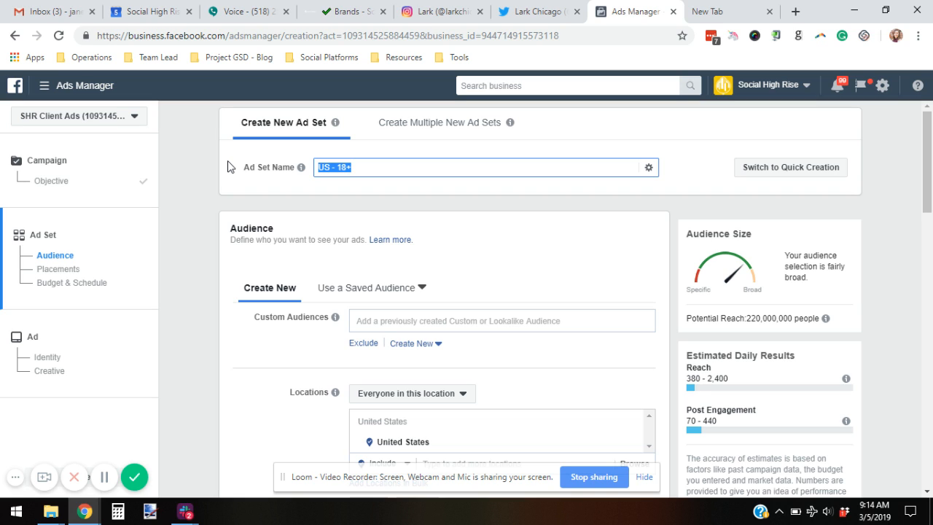
{"action": "type", "text": "Lark - Boosted Post - March Ads - Trivia T"}
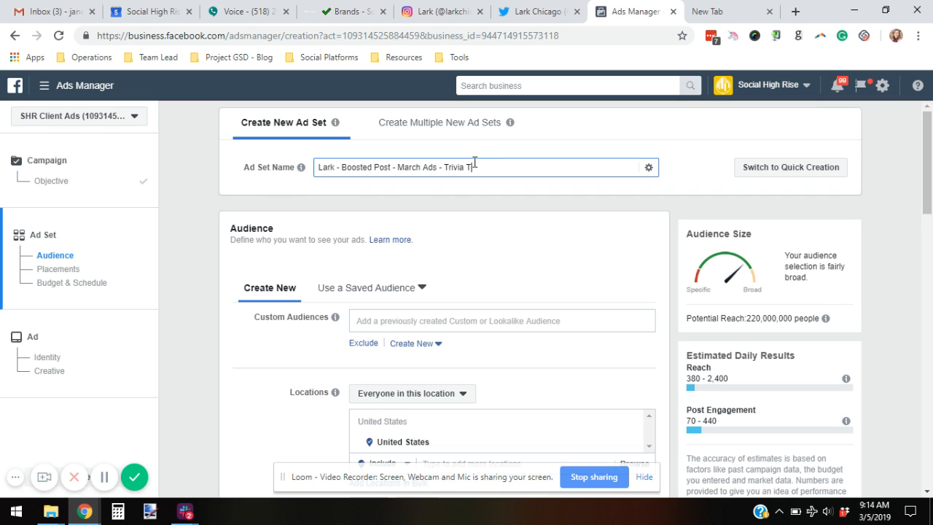
{"action": "type", "text": "uesdays"}
{"action": "left_click", "coordinate": [534, 211]}
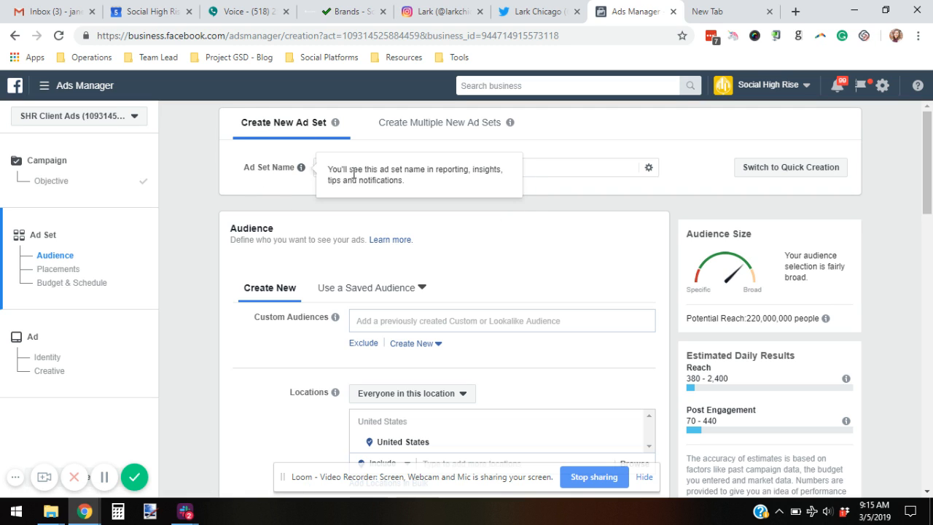
{"action": "scroll", "coordinate": [451, 161], "scroll_direction": "down", "scroll_amount": 1}
{"action": "scroll", "coordinate": [450, 156], "scroll_direction": "down", "scroll_amount": 1}
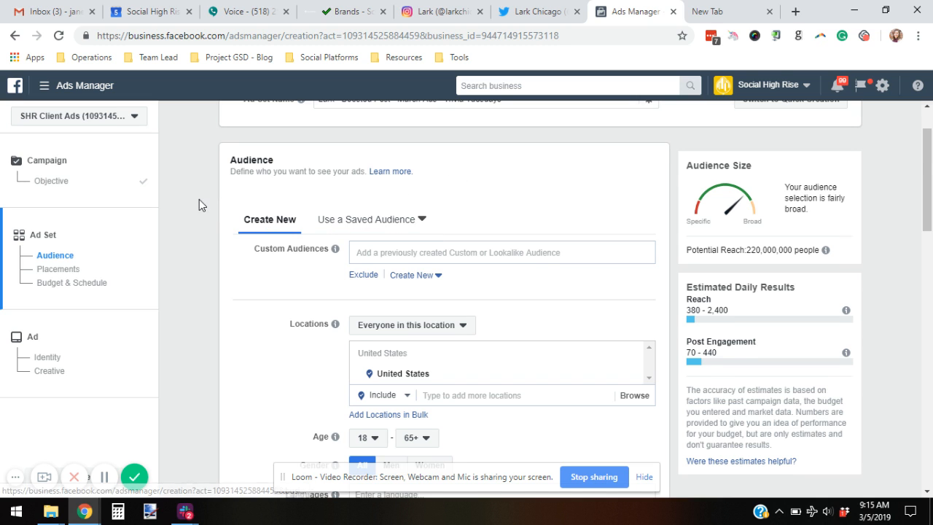
Step: Look through saved audiences without picking one, then remove United States from the locations
{"action": "scroll", "coordinate": [305, 231], "scroll_direction": "down", "scroll_amount": 2}
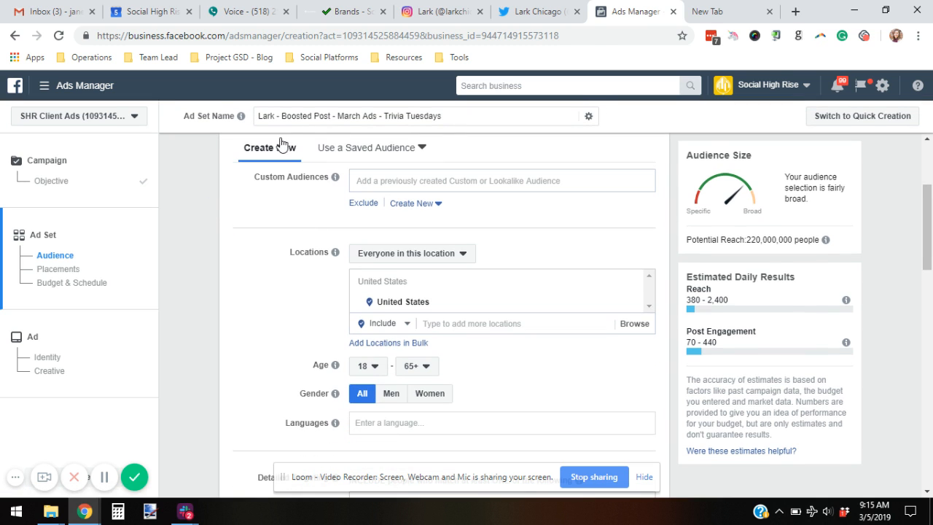
{"action": "left_click", "coordinate": [365, 149]}
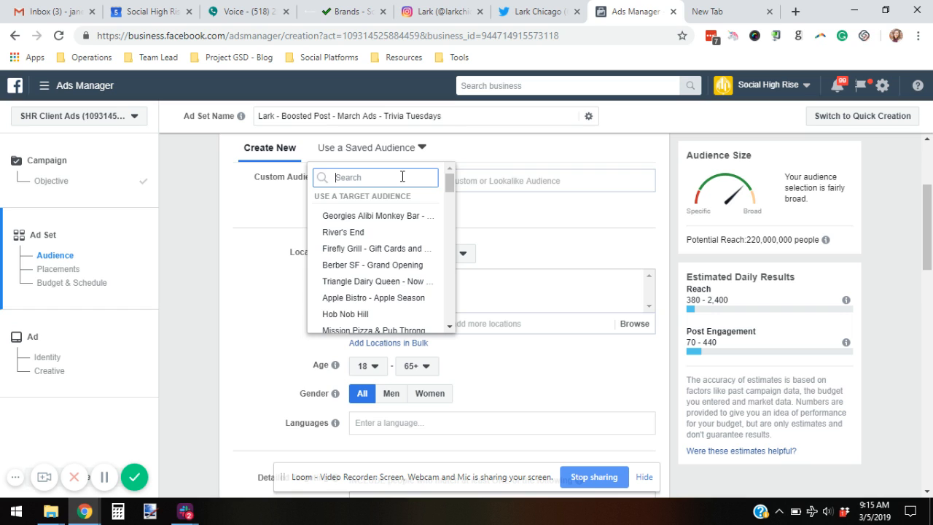
{"action": "left_click", "coordinate": [567, 229]}
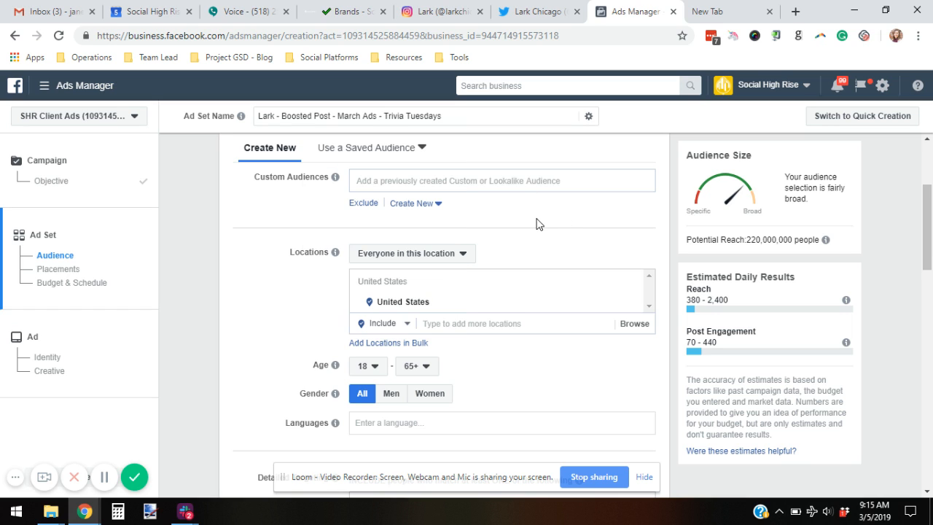
{"action": "scroll", "coordinate": [539, 228], "scroll_direction": "down", "scroll_amount": 1}
{"action": "left_click", "coordinate": [632, 236]}
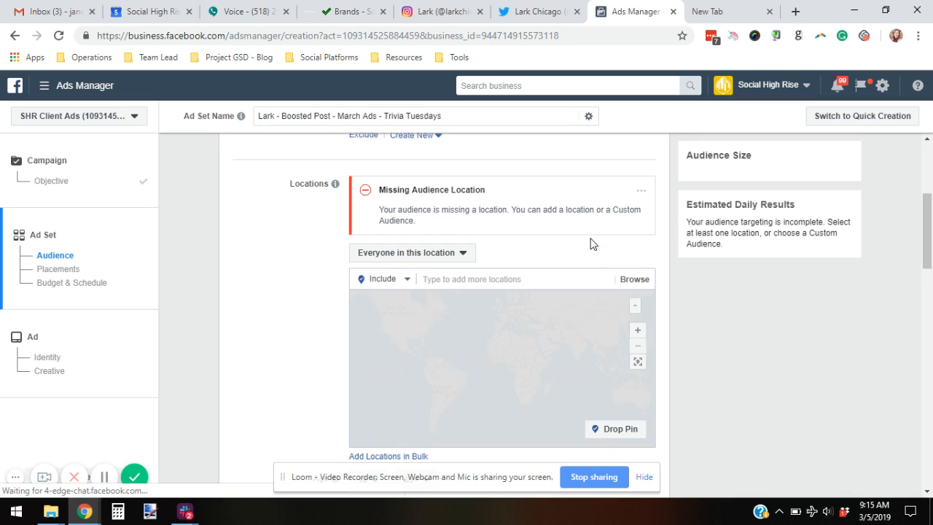
Step: Add Chicago, Illinois as the target location with a 10-mile radius
{"action": "left_click", "coordinate": [428, 279]}
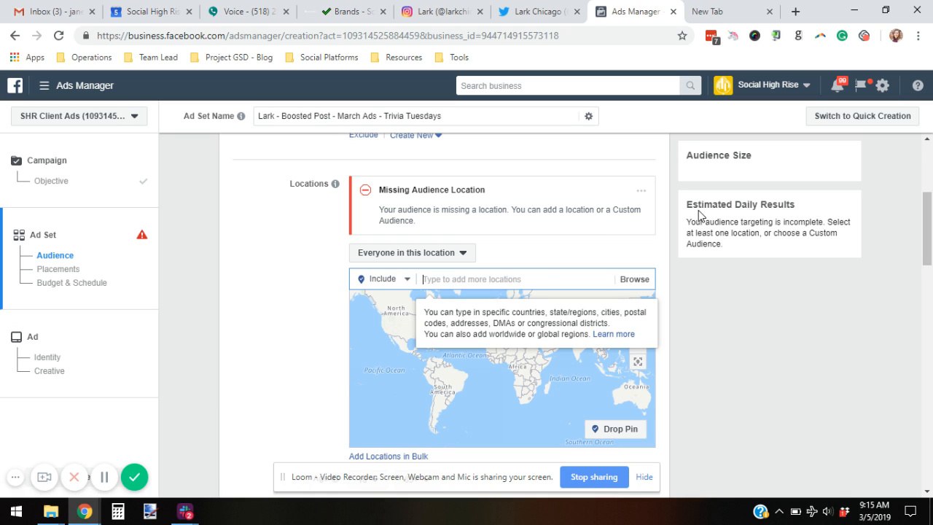
{"action": "type", "text": "Chicago"}
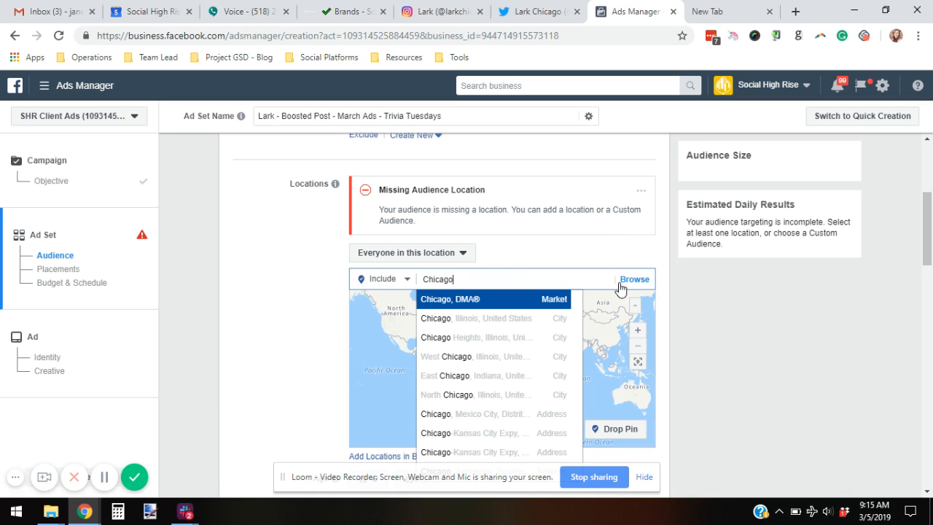
{"action": "left_click", "coordinate": [533, 318]}
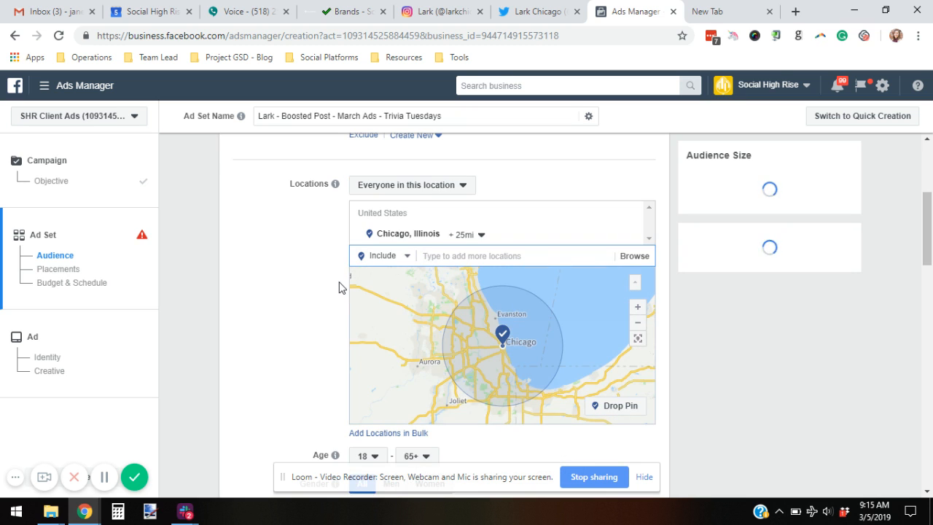
{"action": "scroll", "coordinate": [264, 273], "scroll_direction": "down", "scroll_amount": 1}
{"action": "left_click", "coordinate": [467, 166]}
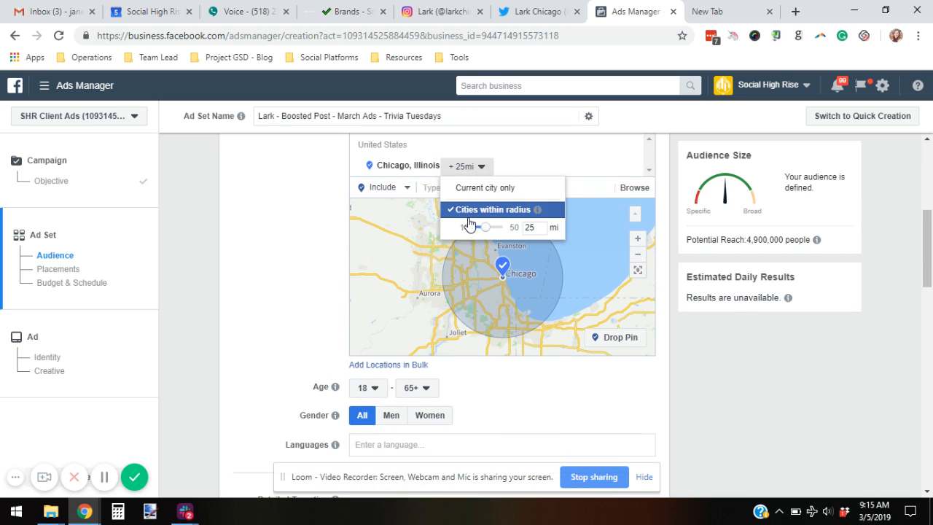
{"action": "left_click_drag", "start_coordinate": [489, 228], "coordinate": [474, 232]}
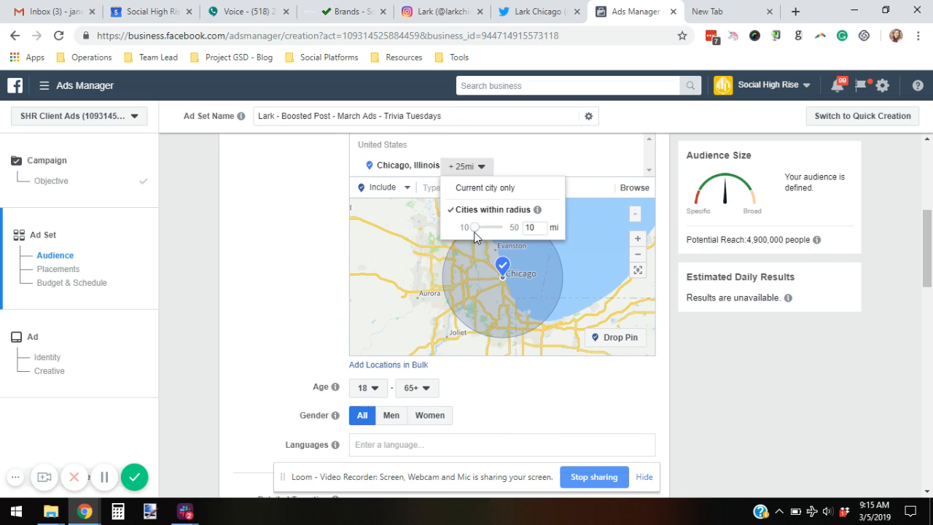
{"action": "left_click", "coordinate": [308, 217]}
{"action": "left_click", "coordinate": [481, 184]}
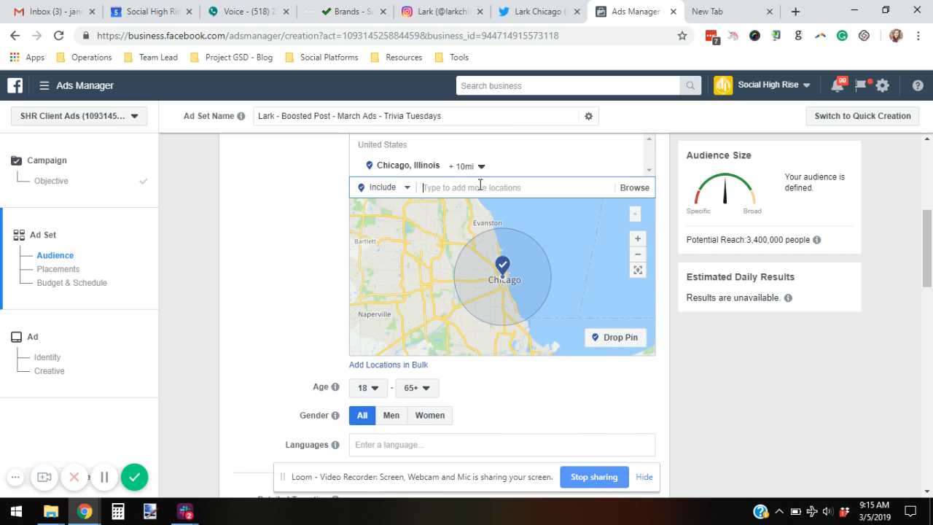
{"action": "type", "text": "3451"}
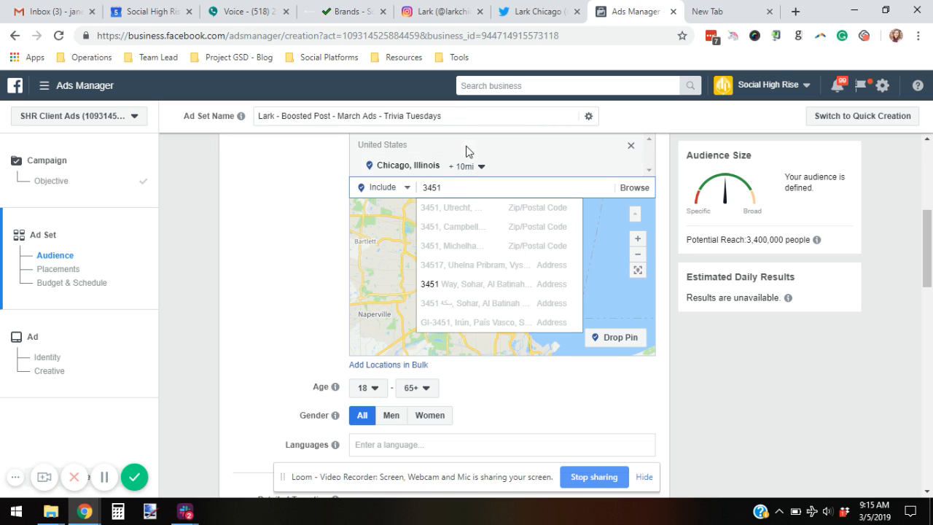
{"action": "left_click", "coordinate": [461, 167]}
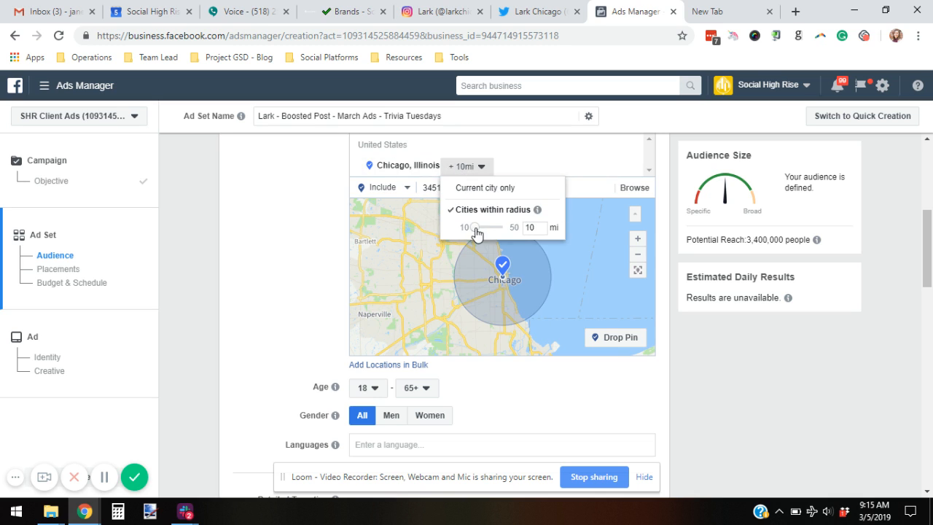
{"action": "left_click", "coordinate": [284, 219]}
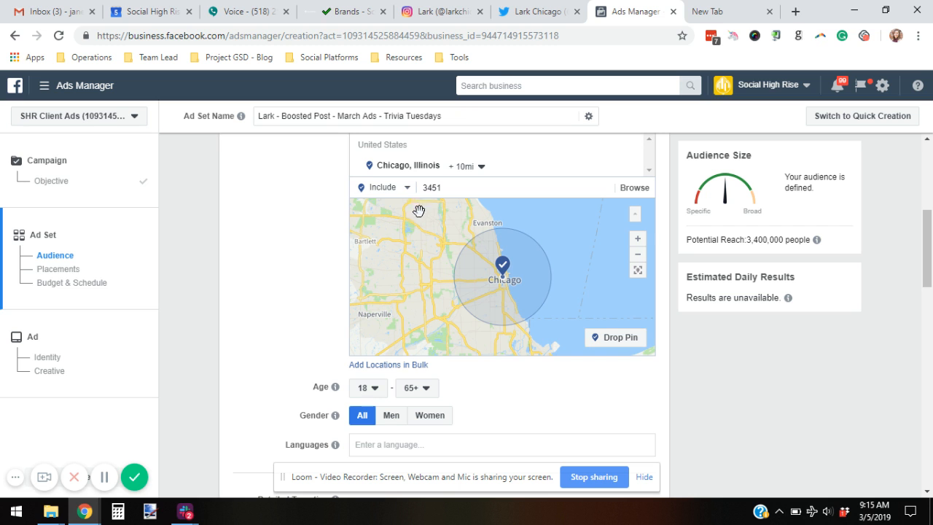
Step: Remove Chicago, Illinois from the locations and clear the leftover 3451 text from the field
{"action": "scroll", "coordinate": [494, 269], "scroll_direction": "up", "scroll_amount": 3}
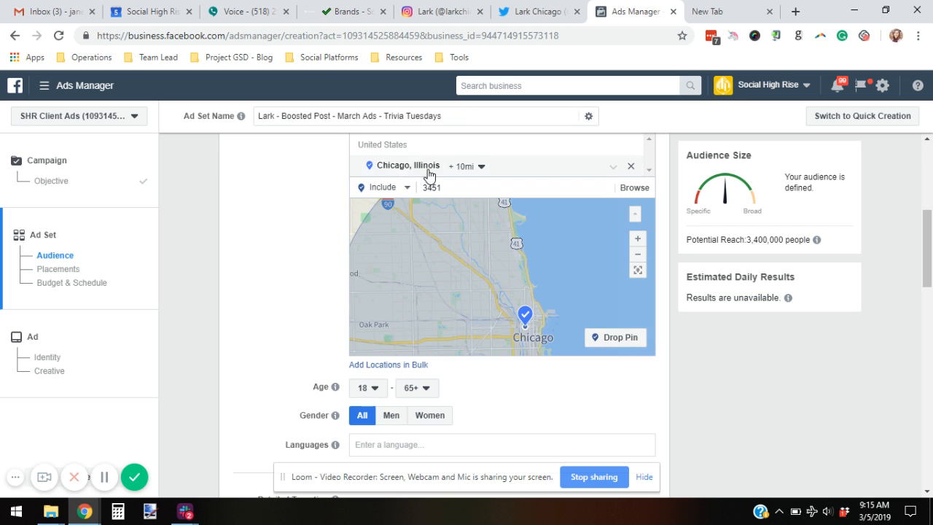
{"action": "scroll", "coordinate": [430, 180], "scroll_direction": "up", "scroll_amount": 2}
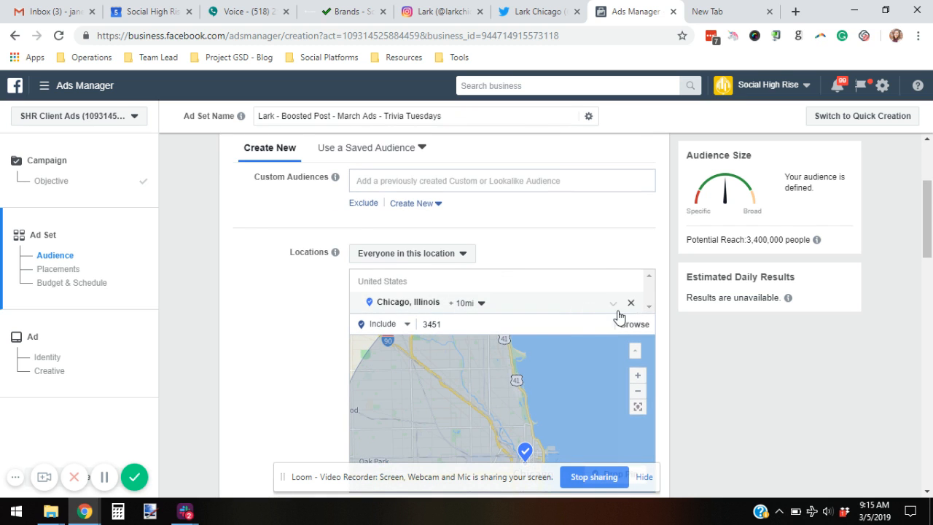
{"action": "left_click", "coordinate": [631, 302]}
{"action": "left_click", "coordinate": [451, 348]}
{"action": "double_click", "coordinate": [450, 348]}
{"action": "key", "text": "BackSpace"}
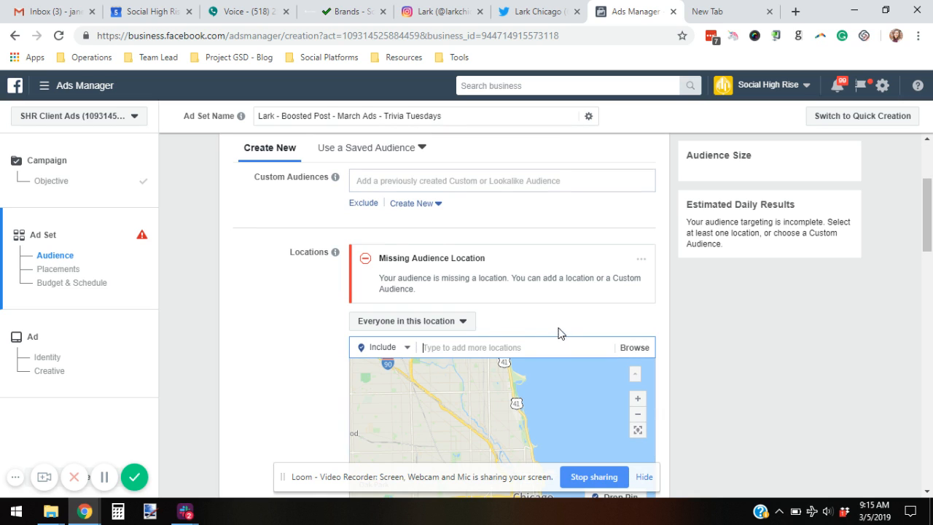
{"action": "left_click", "coordinate": [193, 360]}
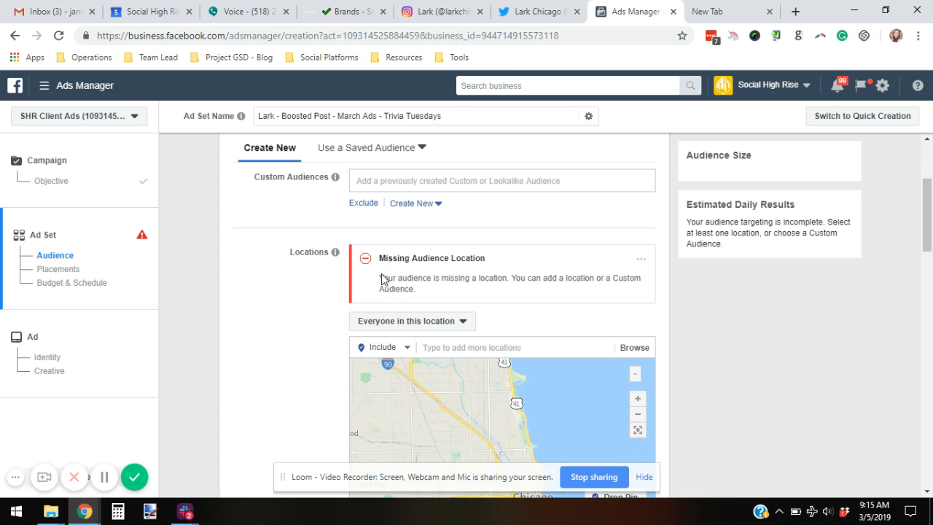
{"action": "scroll", "coordinate": [285, 258], "scroll_direction": "up", "scroll_amount": 1}
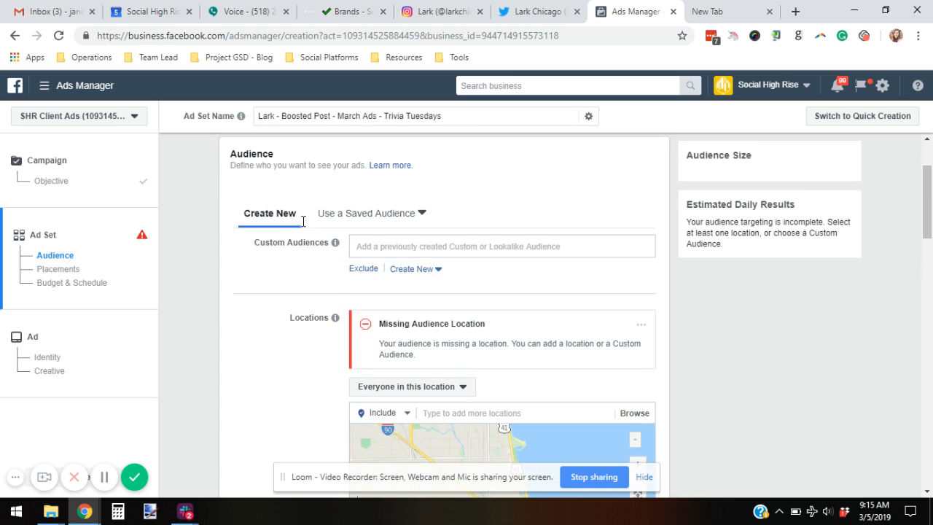
{"action": "left_click", "coordinate": [352, 219]}
Step: Apply the saved audience 'Lark' (ages 22–45, five Chicago ZIP codes, 160,000 reach)
{"action": "left_click", "coordinate": [355, 243]}
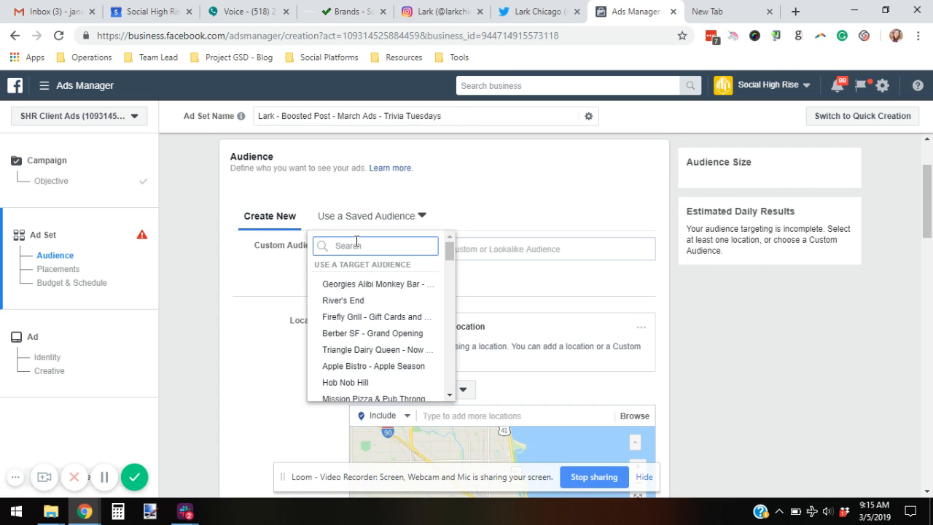
{"action": "type", "text": "lark"}
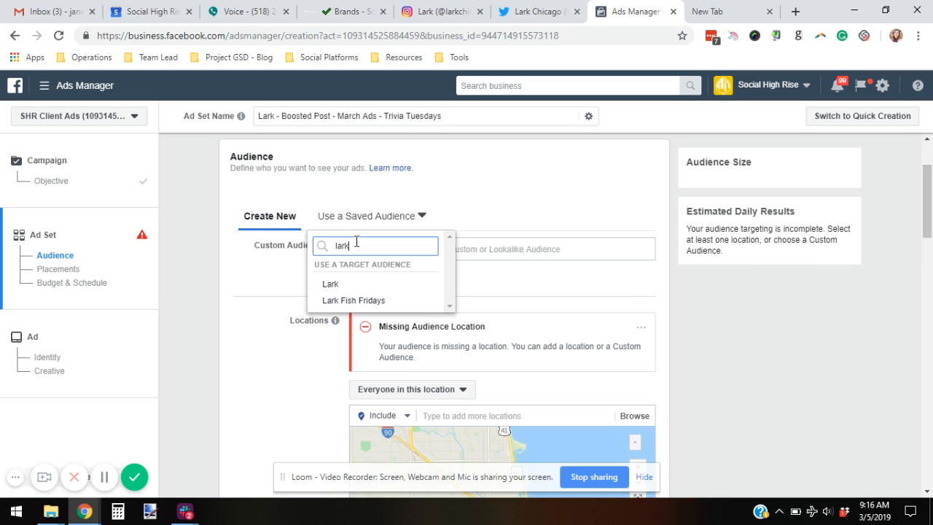
{"action": "left_click", "coordinate": [348, 286]}
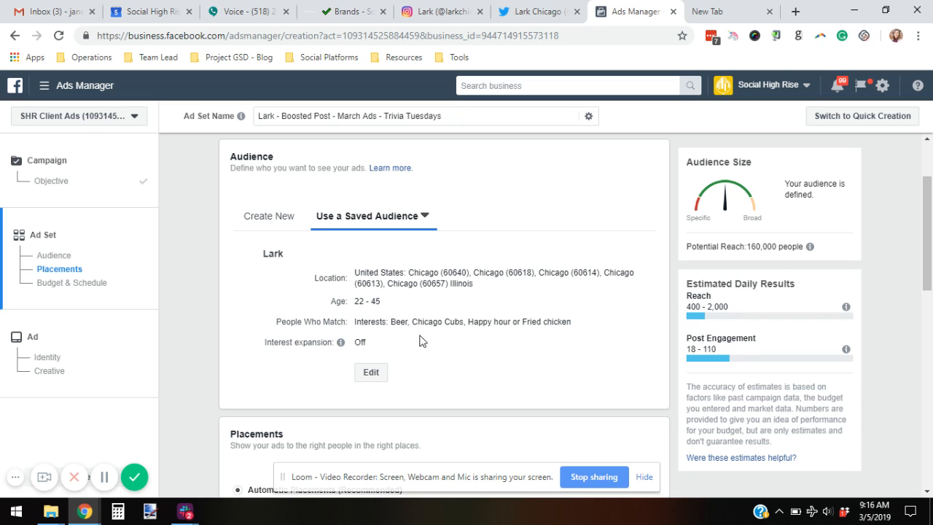
Step: Edit the Lark audience, removing the Fried chicken, Beer and Chicago Cubs interests
{"action": "left_click", "coordinate": [372, 373]}
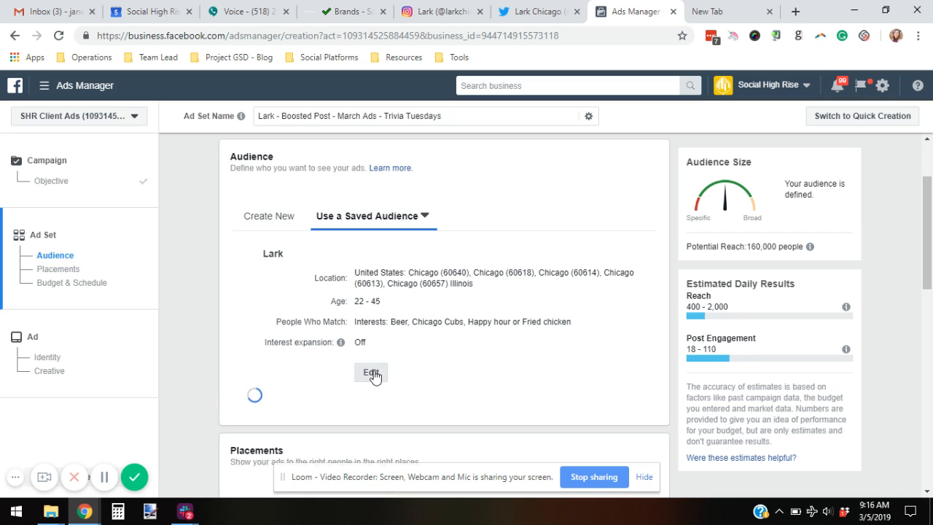
{"action": "scroll", "coordinate": [365, 339], "scroll_direction": "down", "scroll_amount": 5}
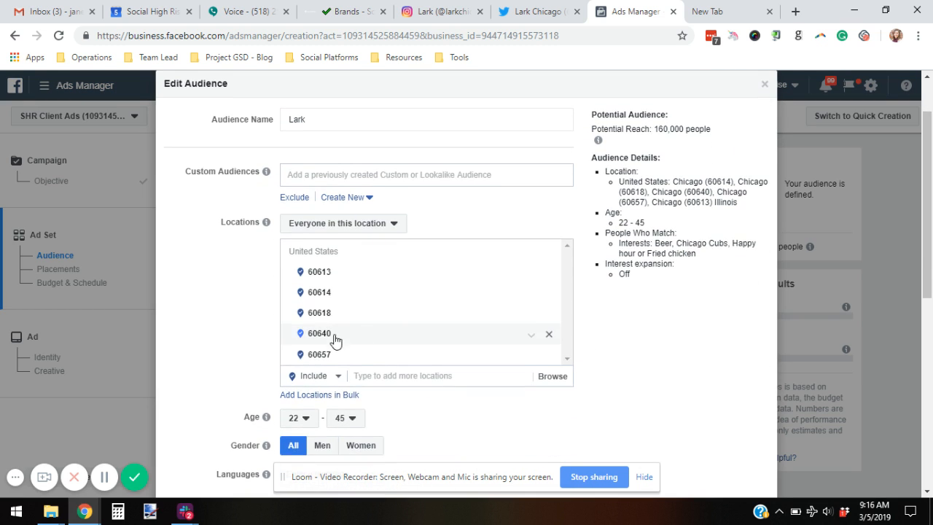
{"action": "scroll", "coordinate": [266, 326], "scroll_direction": "down", "scroll_amount": 1}
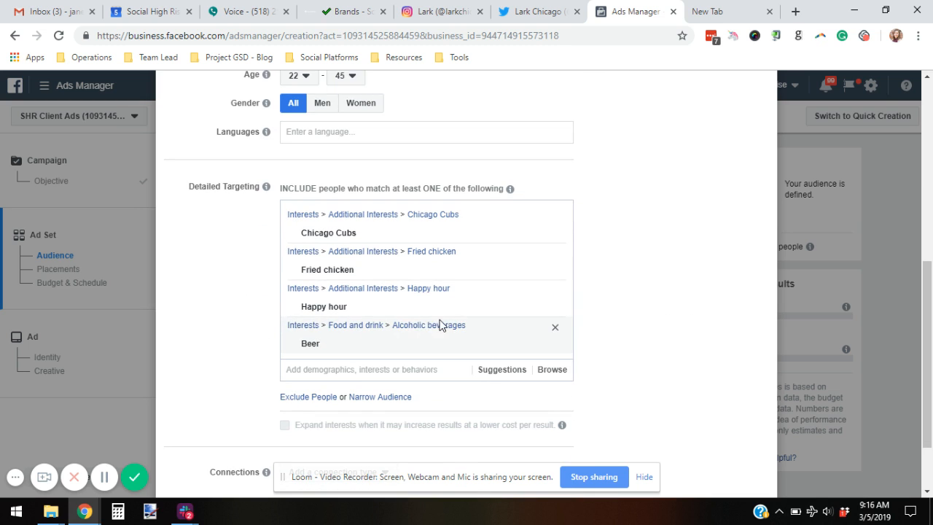
{"action": "left_click", "coordinate": [554, 271]}
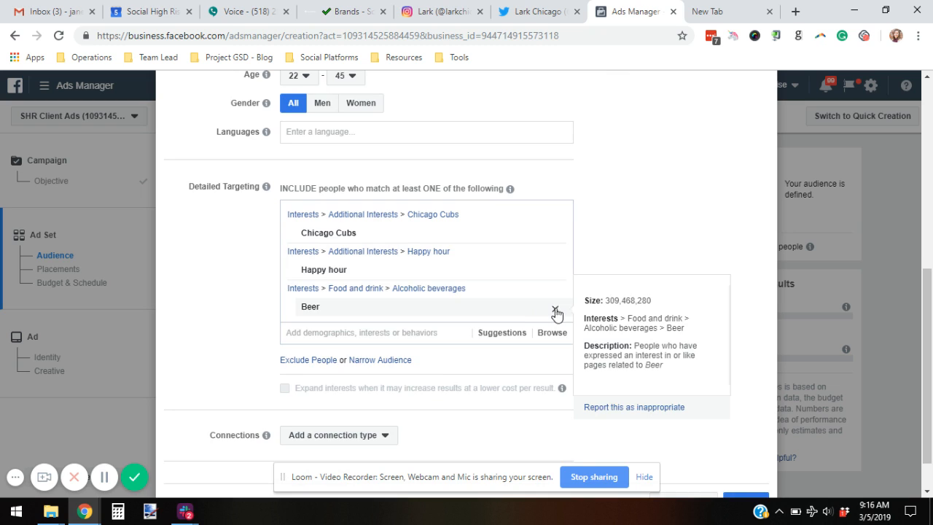
{"action": "left_click", "coordinate": [554, 307]}
{"action": "mouse_move", "coordinate": [308, 239]}
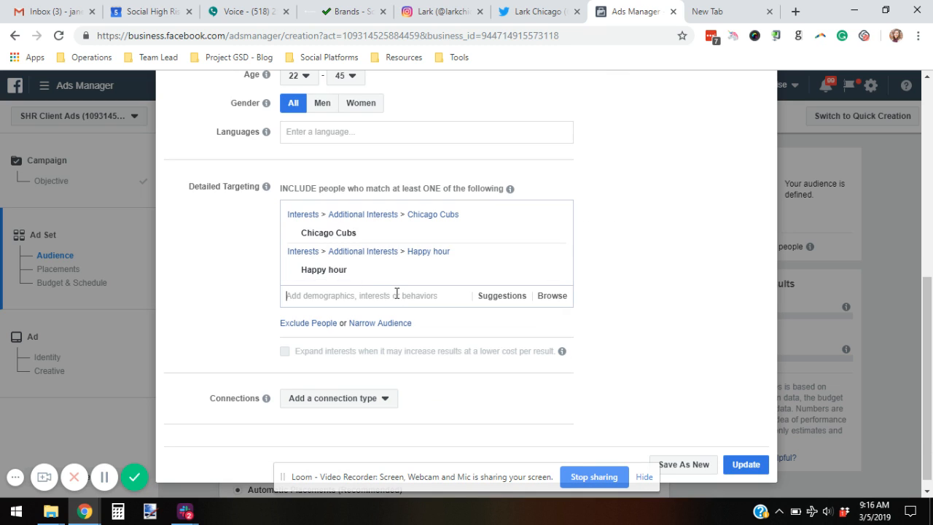
{"action": "left_click", "coordinate": [554, 235]}
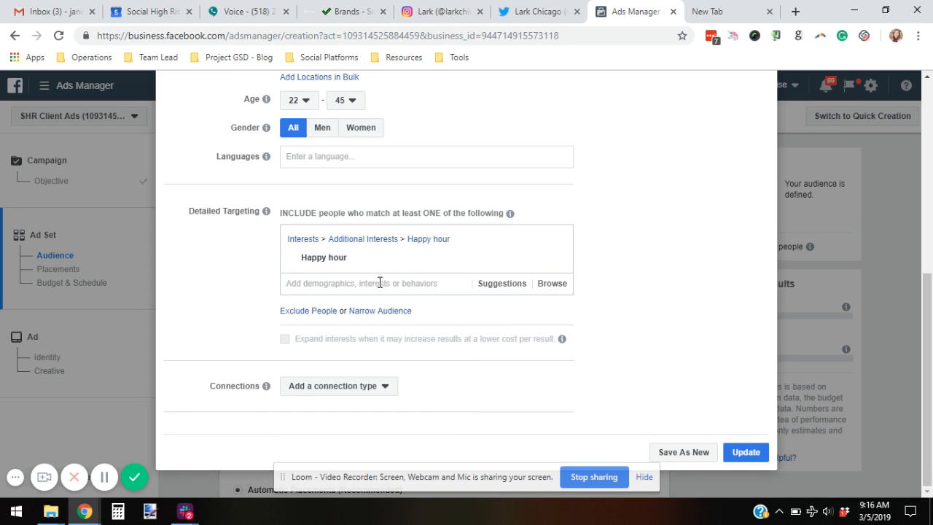
Step: Add Marvel Comics, DC Comics, Wine and Pizza as detailed targeting interests
{"action": "type", "text": "Marvel"}
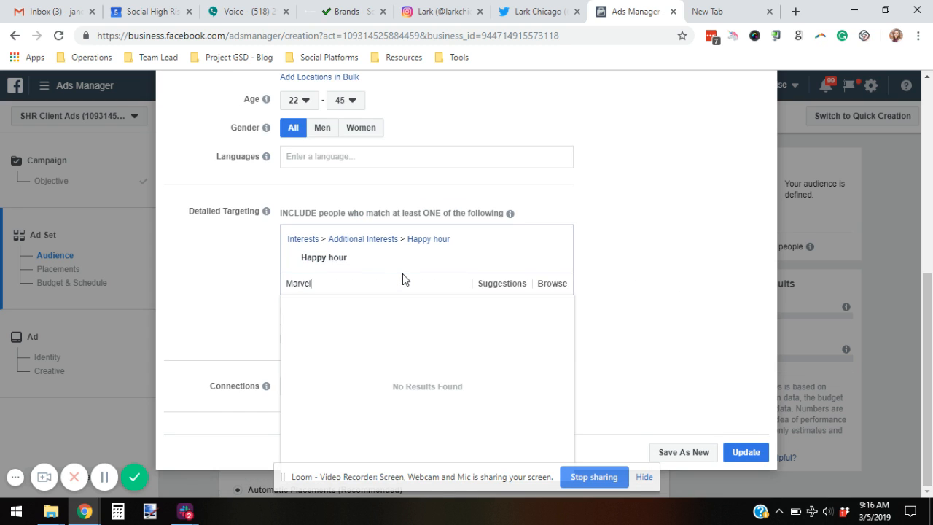
{"action": "left_click", "coordinate": [389, 305]}
{"action": "type", "text": "D"}
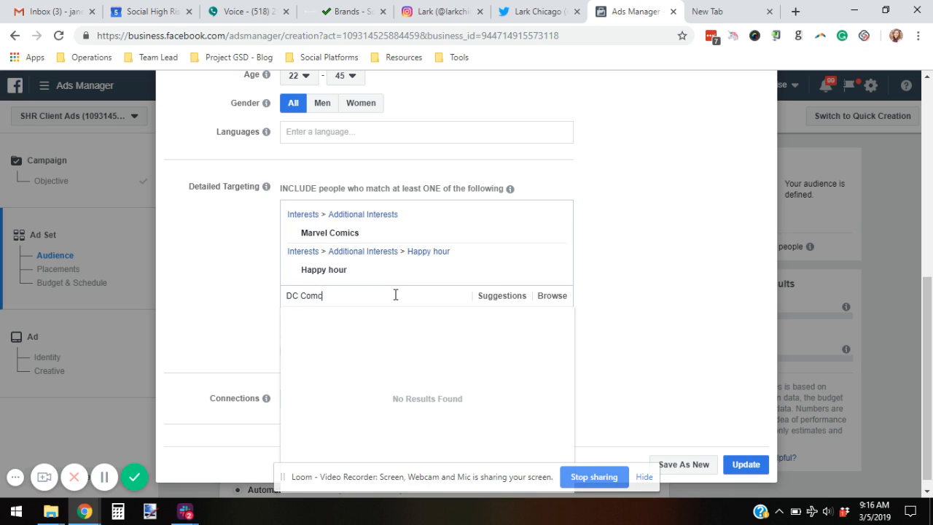
{"action": "type", "text": "C Comc"}
{"action": "key", "text": "BackSpace"}
{"action": "type", "text": "i"}
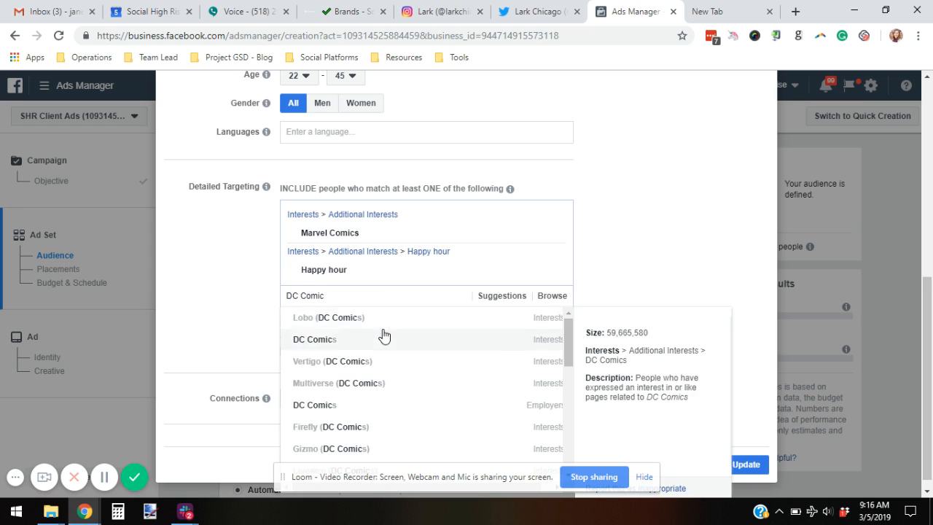
{"action": "left_click", "coordinate": [383, 333]}
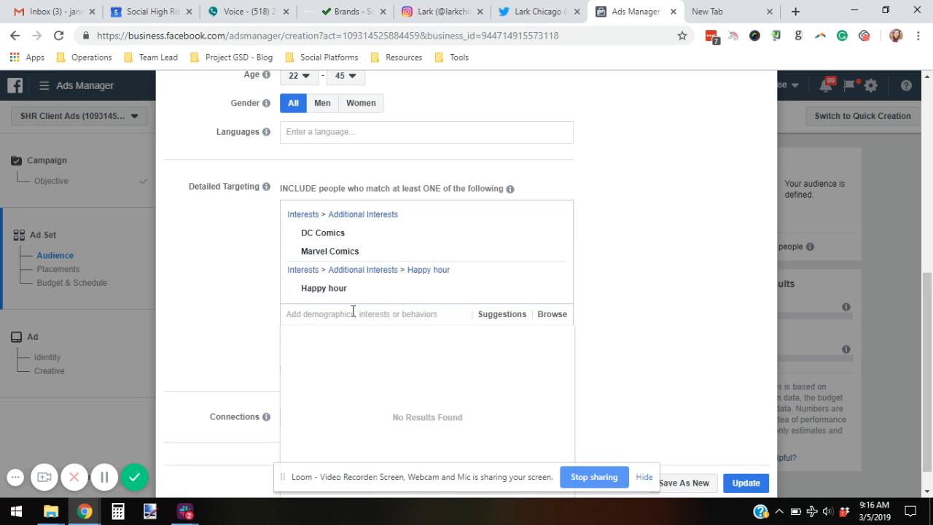
{"action": "type", "text": "Wine"}
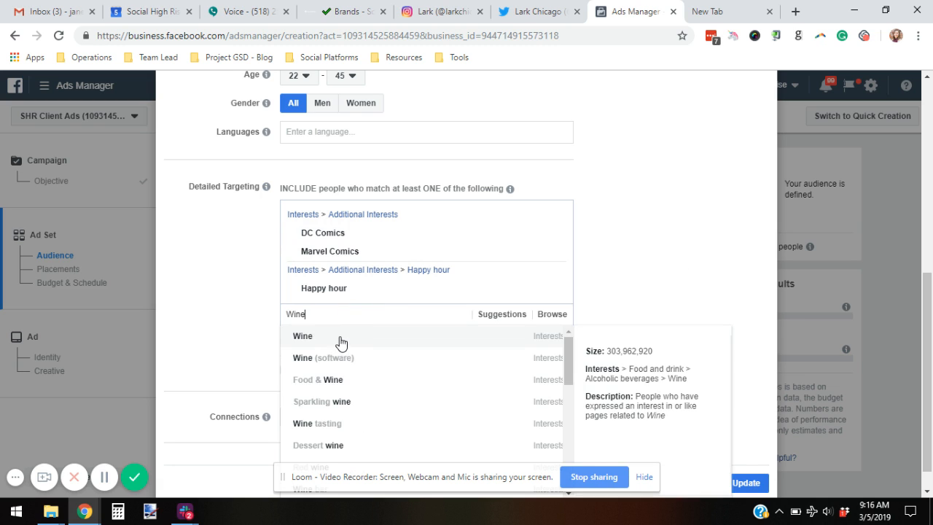
{"action": "left_click", "coordinate": [340, 341]}
{"action": "type", "text": "Pizza"}
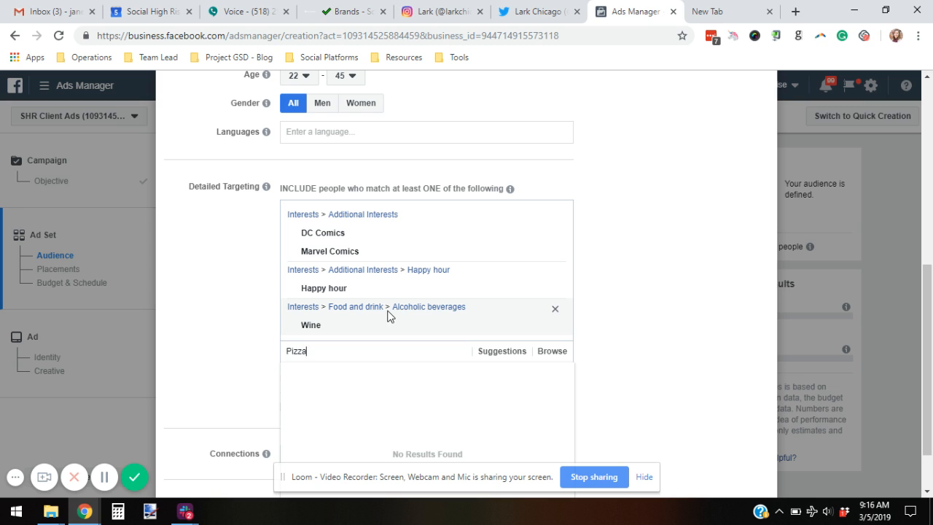
{"action": "left_click", "coordinate": [390, 375]}
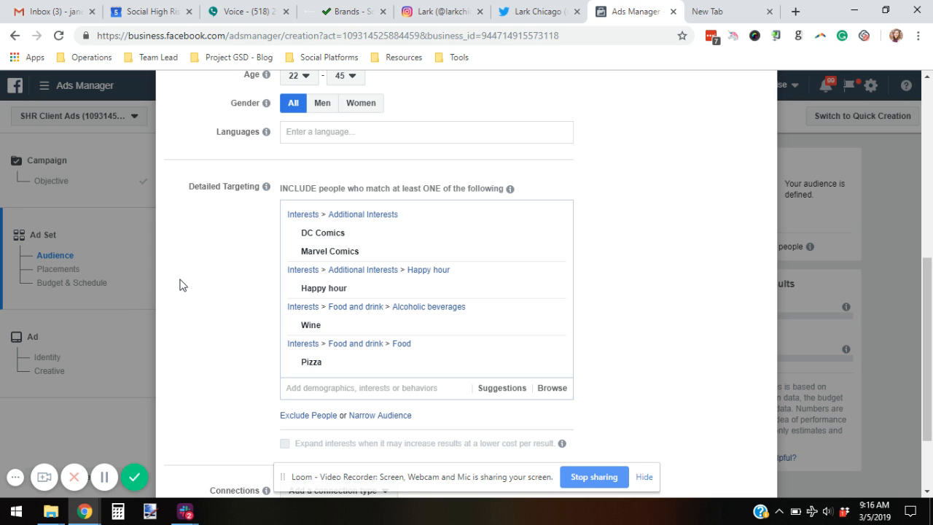
{"action": "scroll", "coordinate": [182, 233], "scroll_direction": "down", "scroll_amount": 1}
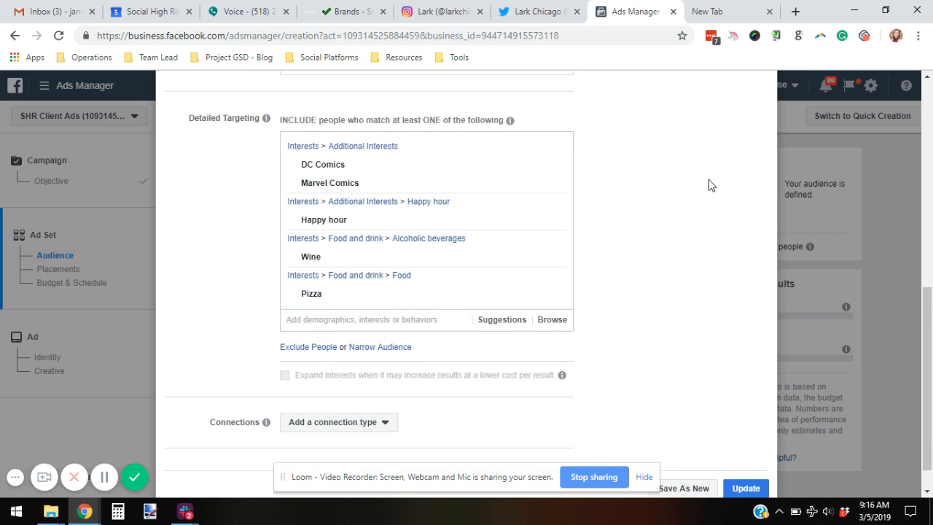
{"action": "scroll", "coordinate": [712, 182], "scroll_direction": "down", "scroll_amount": 1}
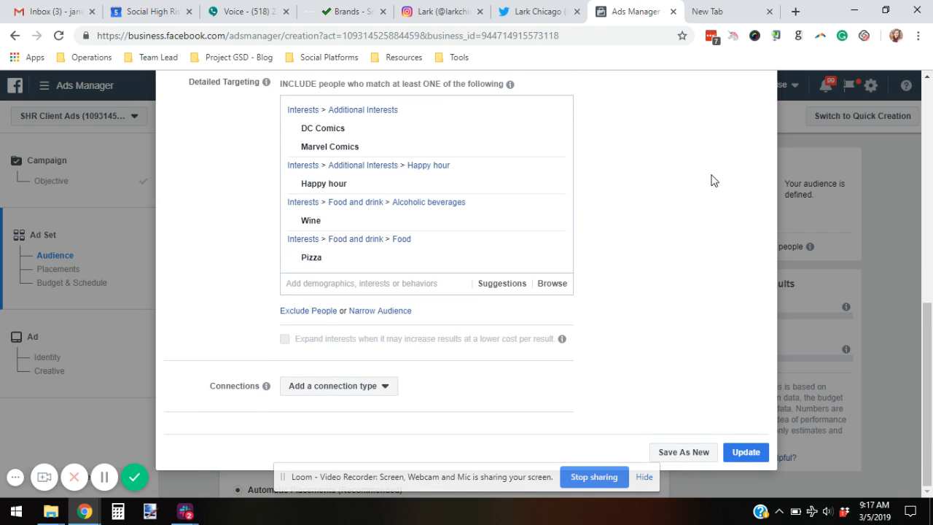
Step: Save the updated Lark audience and switch placements to manual editing
{"action": "left_click", "coordinate": [746, 453]}
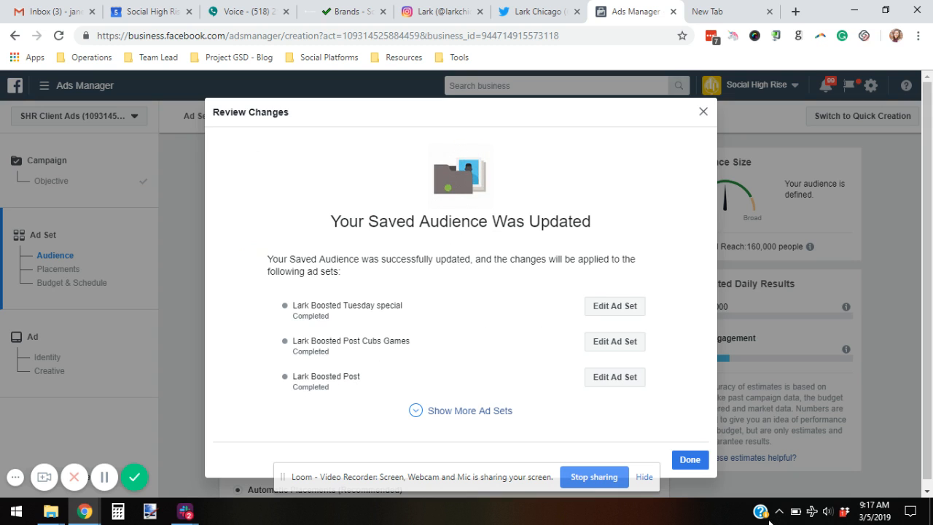
{"action": "left_click", "coordinate": [681, 459]}
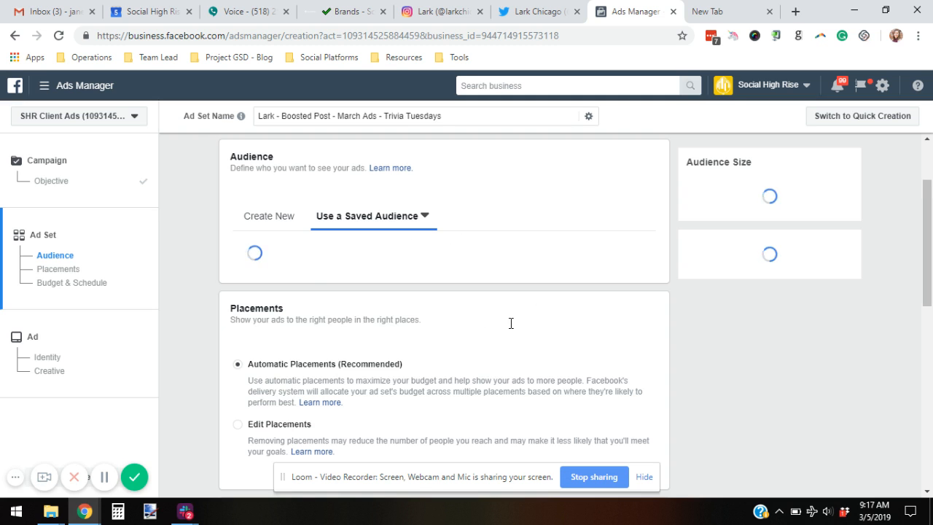
{"action": "scroll", "coordinate": [510, 323], "scroll_direction": "down", "scroll_amount": 3}
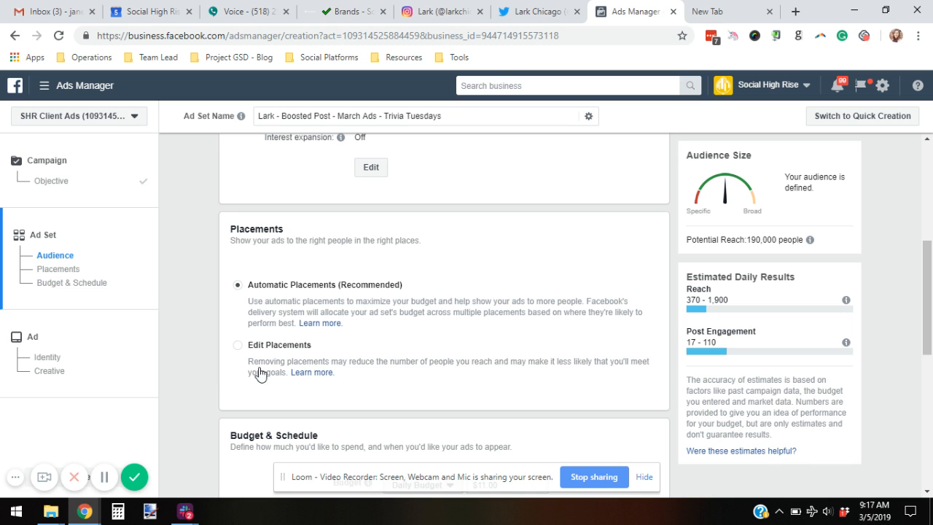
{"action": "left_click", "coordinate": [238, 345]}
Step: Uncheck Audience Network, Instagram Stories, Suggested Videos, In-Stream Videos and Instant Articles placements
{"action": "scroll", "coordinate": [426, 340], "scroll_direction": "down", "scroll_amount": 3}
{"action": "scroll", "coordinate": [477, 255], "scroll_direction": "down", "scroll_amount": 1}
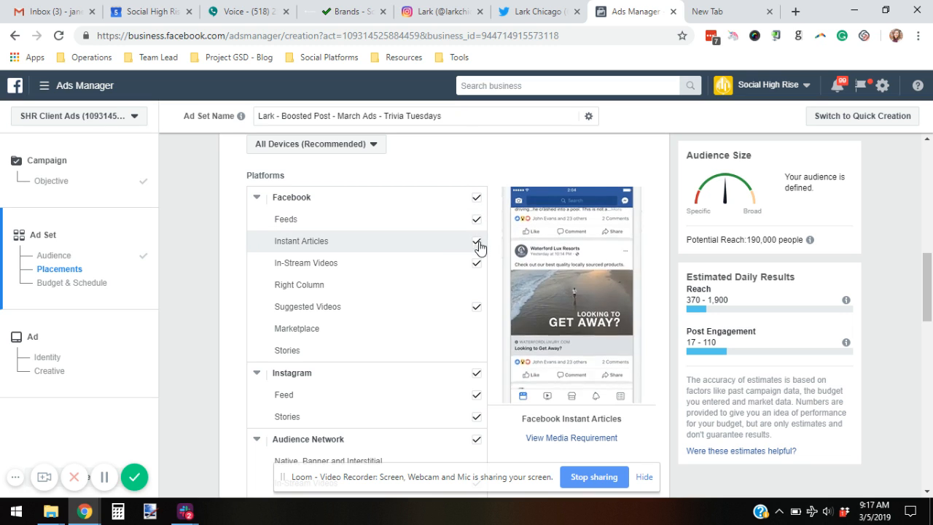
{"action": "scroll", "coordinate": [470, 368], "scroll_direction": "down", "scroll_amount": 1}
{"action": "left_click", "coordinate": [476, 371]}
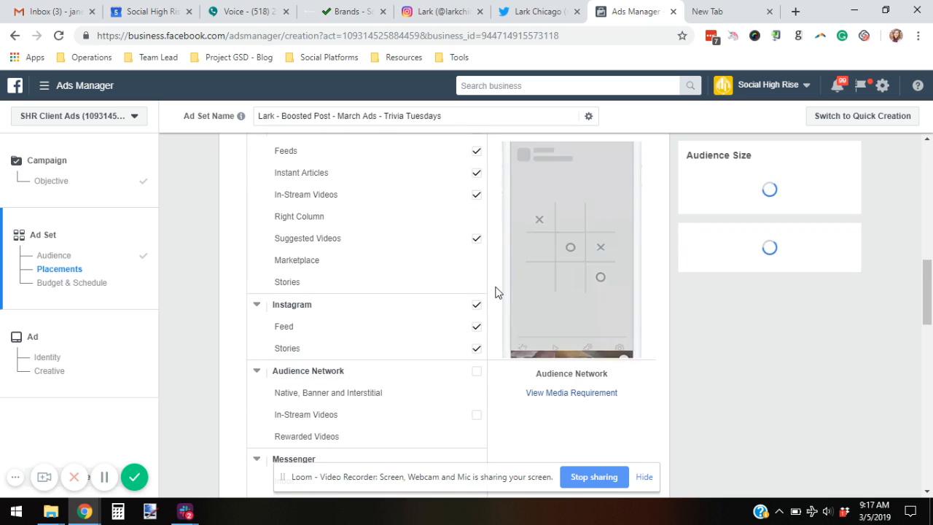
{"action": "left_click", "coordinate": [475, 349]}
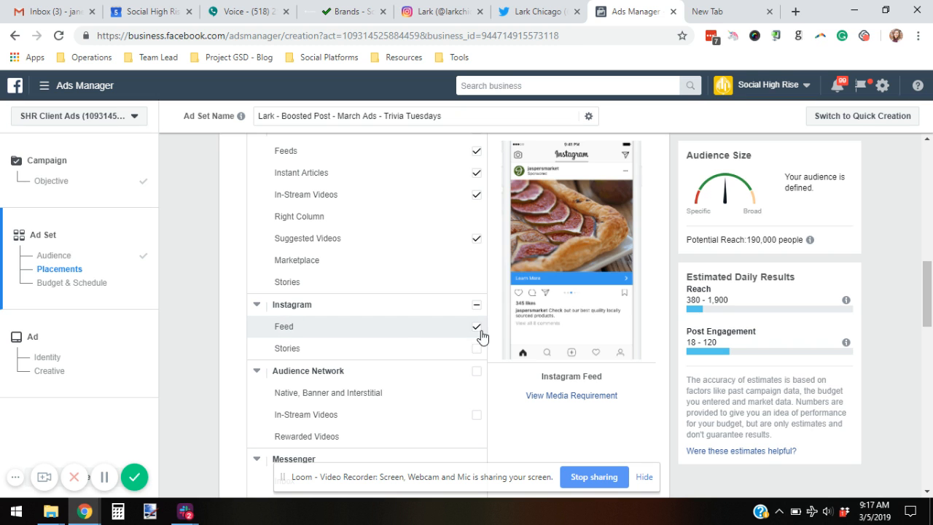
{"action": "scroll", "coordinate": [386, 296], "scroll_direction": "up", "scroll_amount": 1}
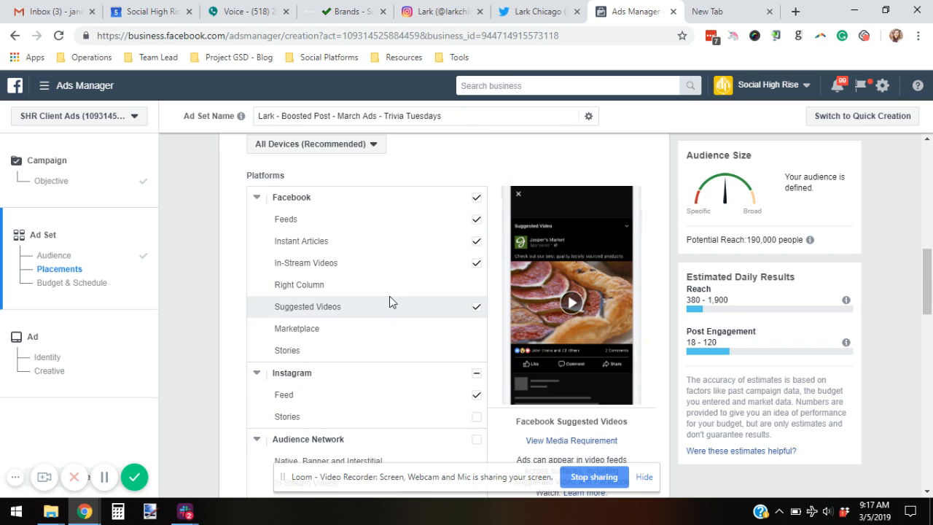
{"action": "left_click", "coordinate": [476, 309]}
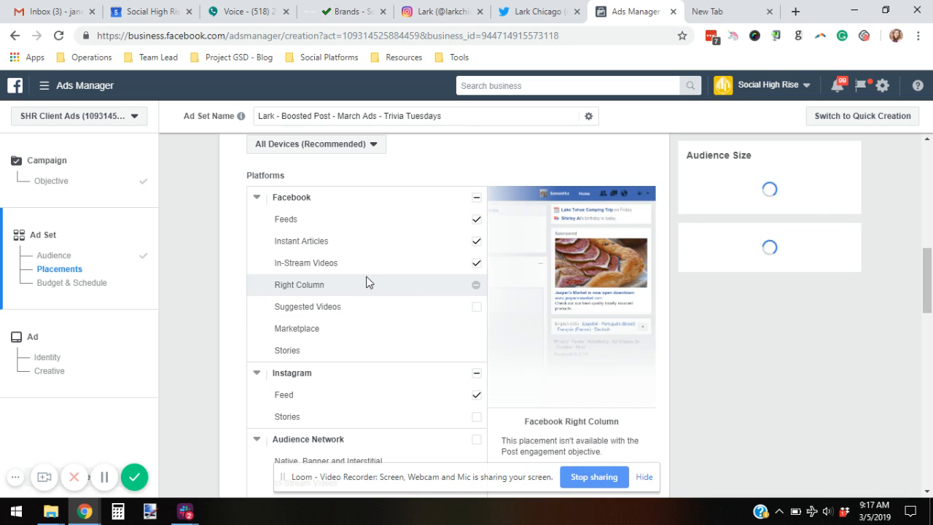
{"action": "left_click", "coordinate": [475, 265]}
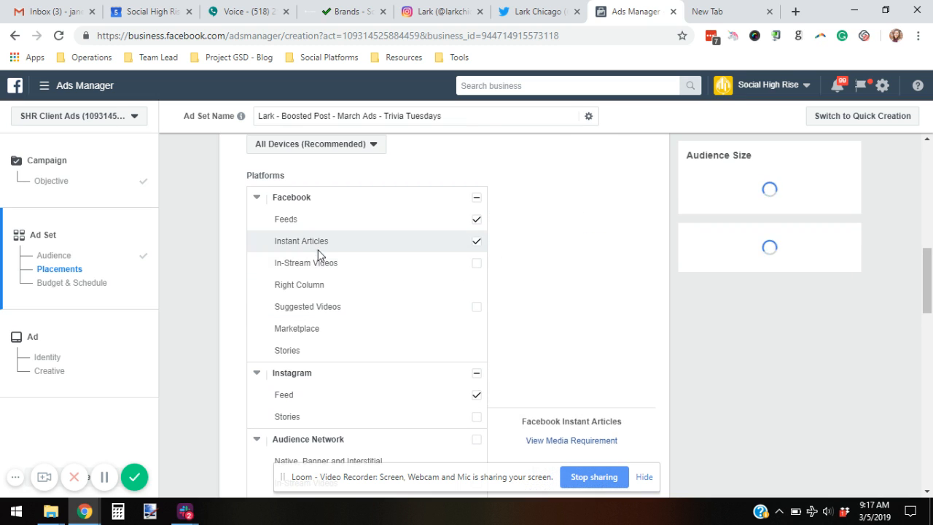
{"action": "left_click", "coordinate": [476, 243]}
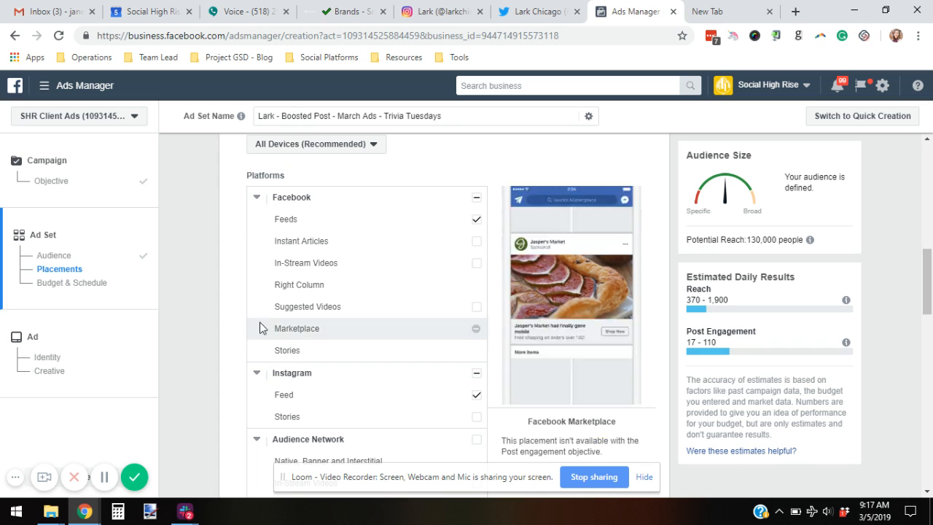
{"action": "scroll", "coordinate": [235, 307], "scroll_direction": "down", "scroll_amount": 4}
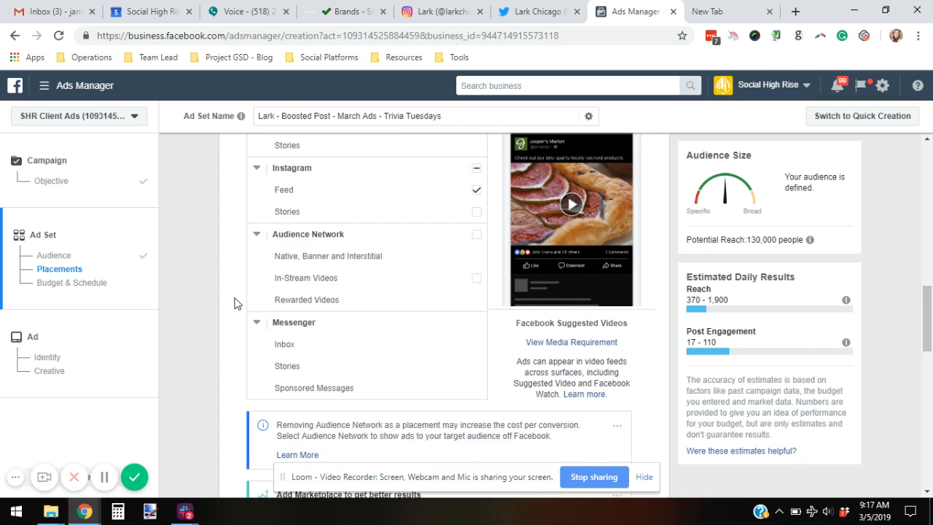
Step: Switch the ad set budget to a $5.00 lifetime budget
{"action": "scroll", "coordinate": [235, 304], "scroll_direction": "down", "scroll_amount": 3}
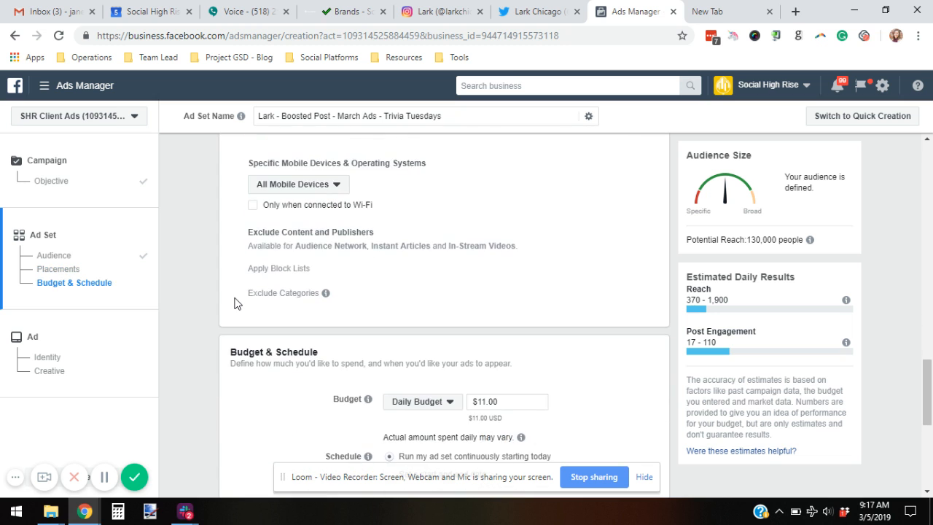
{"action": "scroll", "coordinate": [234, 304], "scroll_direction": "up", "scroll_amount": 3}
{"action": "scroll", "coordinate": [529, 350], "scroll_direction": "down", "scroll_amount": 4}
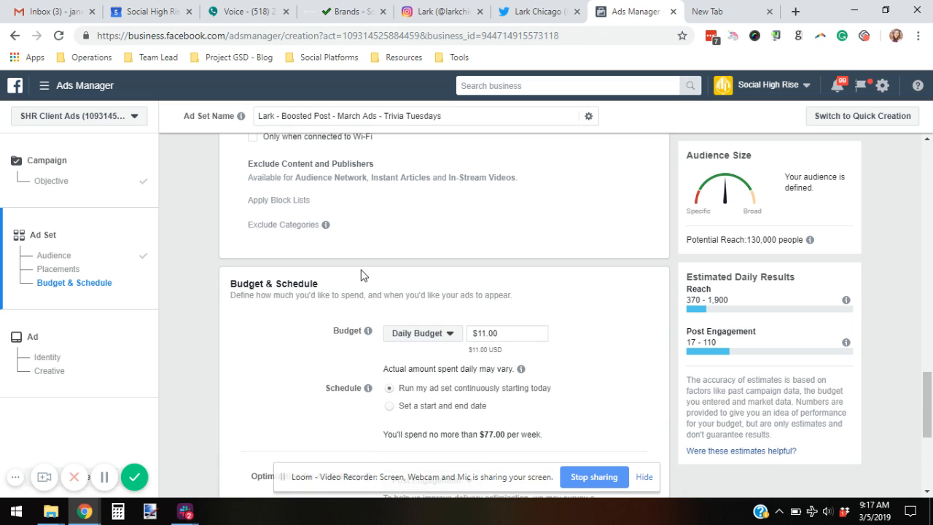
{"action": "scroll", "coordinate": [379, 264], "scroll_direction": "down", "scroll_amount": 1}
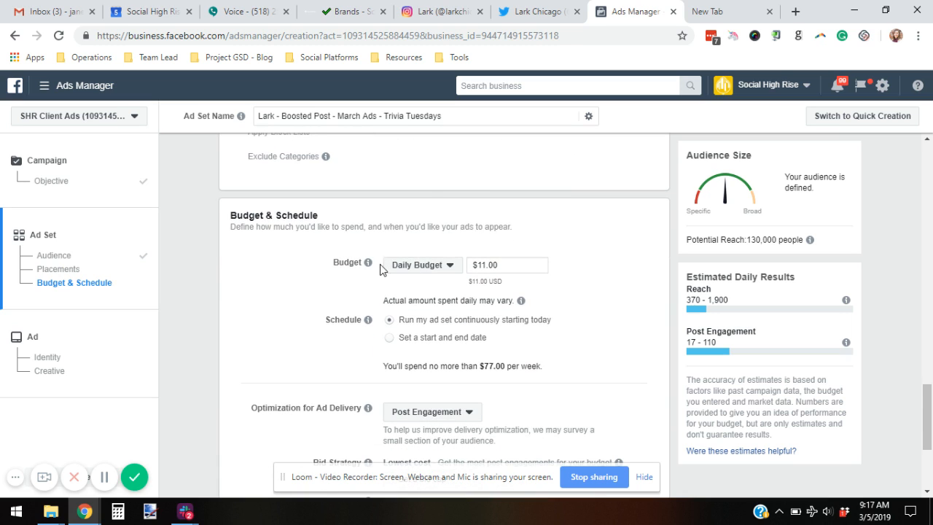
{"action": "left_click", "coordinate": [422, 267]}
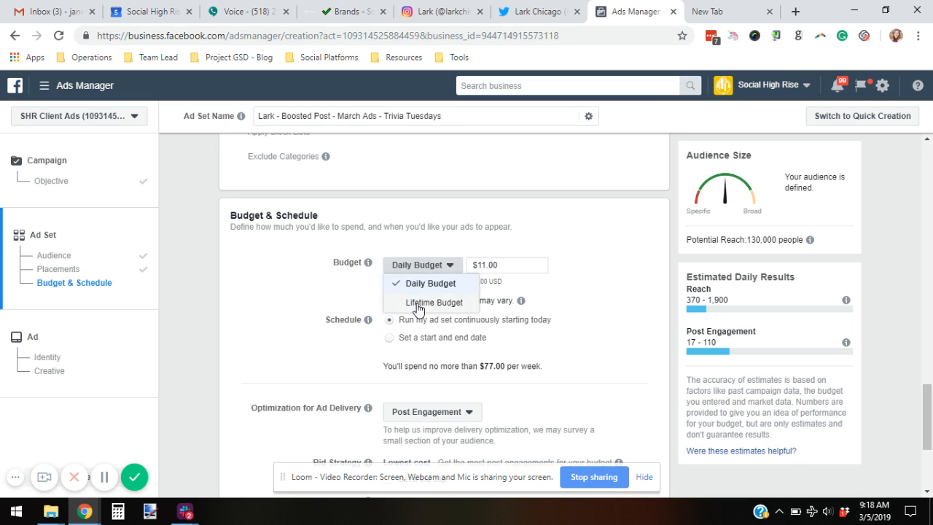
{"action": "left_click", "coordinate": [419, 309]}
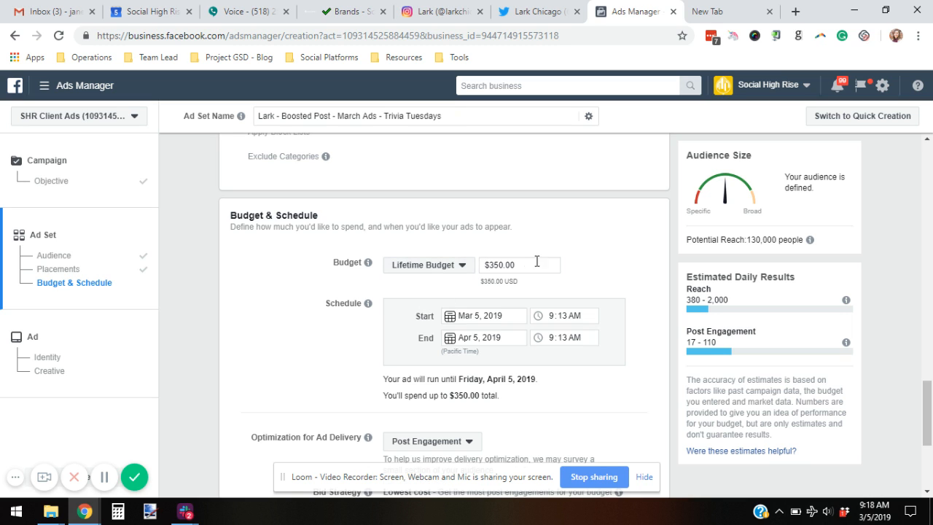
{"action": "left_click", "coordinate": [503, 264]}
{"action": "key", "text": "BackSpace"}
{"action": "key", "text": "BackSpace"}
{"action": "left_click", "coordinate": [580, 229]}
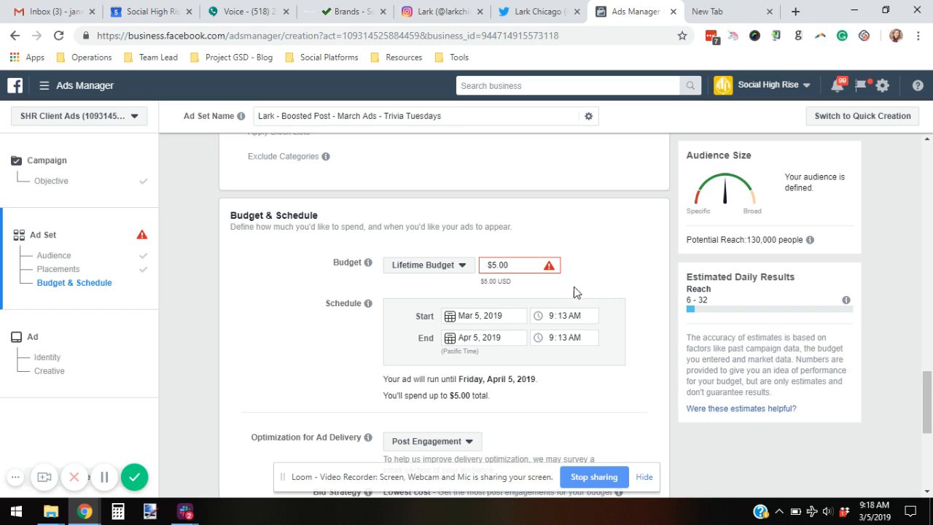
Step: Set the schedule end to Mar 6, 2019 at 10:30 AM
{"action": "mouse_move", "coordinate": [548, 267]}
{"action": "left_click", "coordinate": [458, 339]}
{"action": "left_click", "coordinate": [457, 182]}
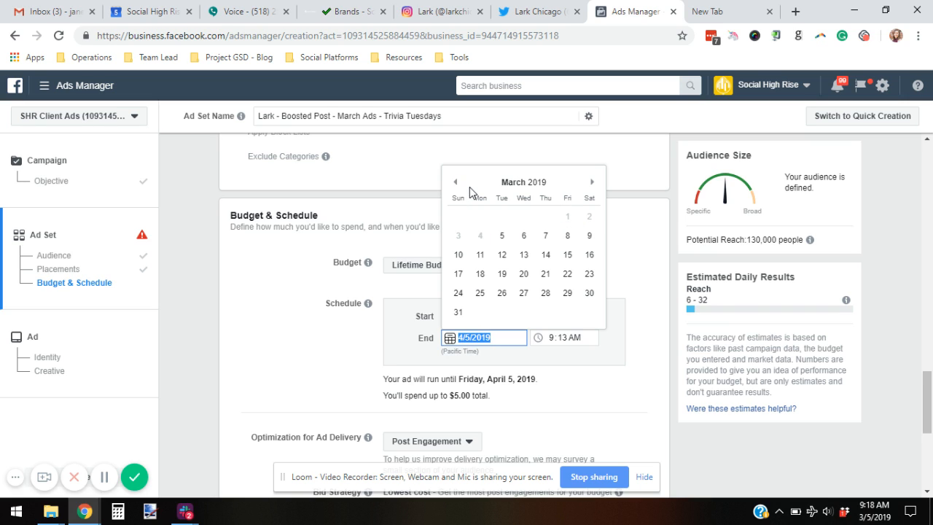
{"action": "left_click", "coordinate": [522, 244]}
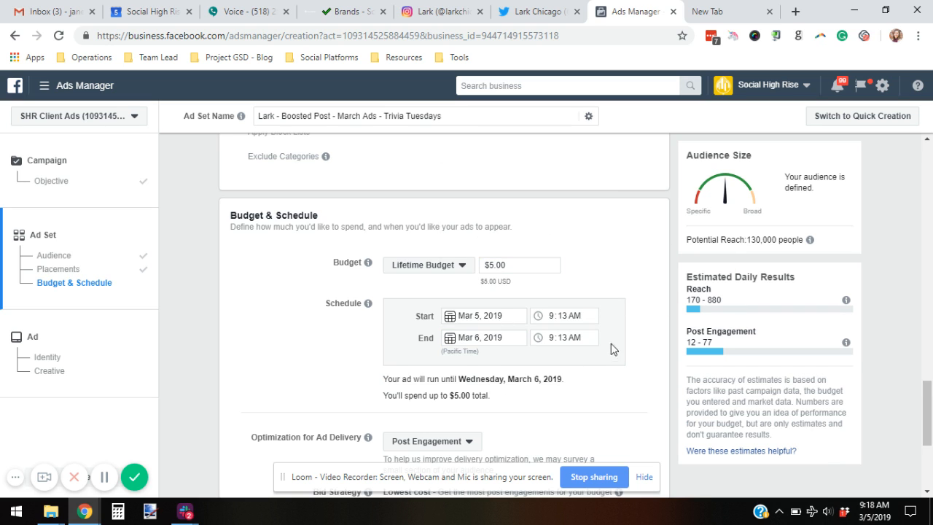
{"action": "left_click", "coordinate": [567, 341]}
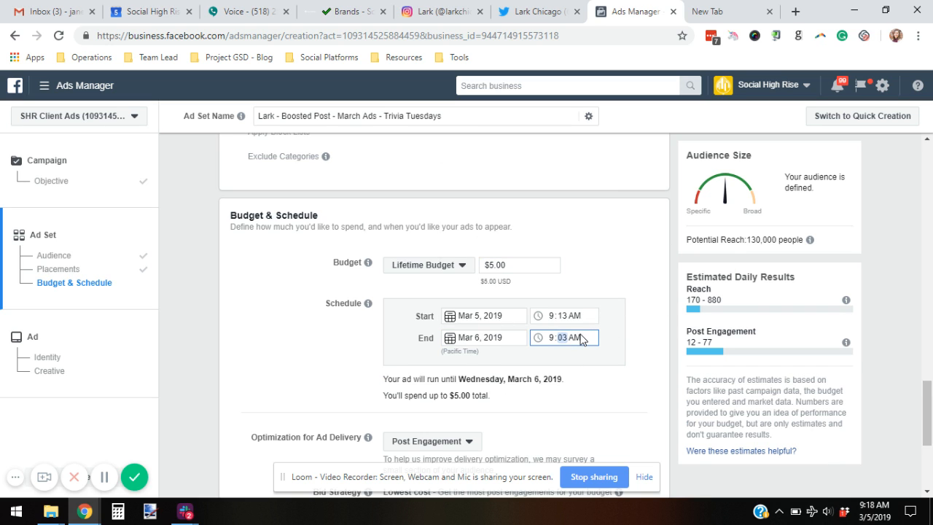
{"action": "left_click", "coordinate": [551, 336]}
{"action": "left_click_drag", "start_coordinate": [604, 321], "coordinate": [629, 353]}
{"action": "left_click", "coordinate": [613, 353]}
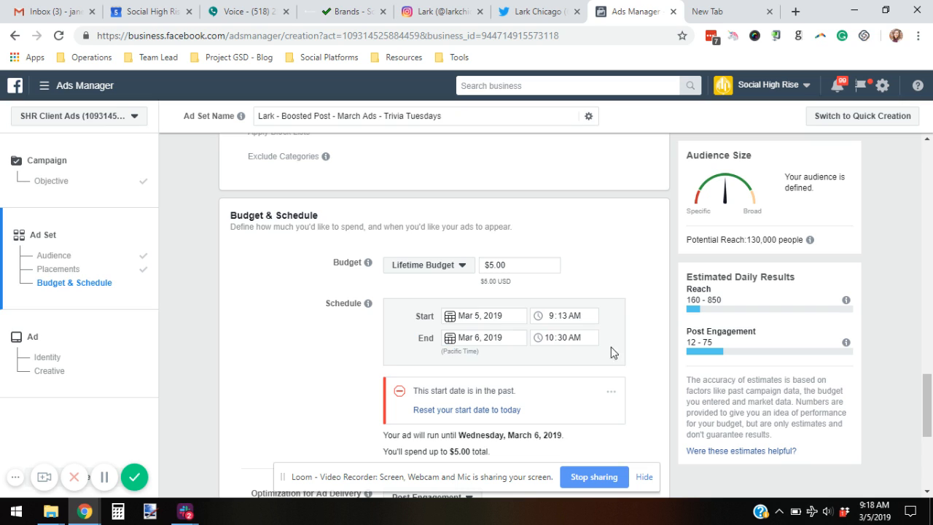
Step: Change the Mar 5 start time to 9:20 AM and continue to ad setup
{"action": "left_click", "coordinate": [554, 319]}
{"action": "left_click", "coordinate": [562, 318]}
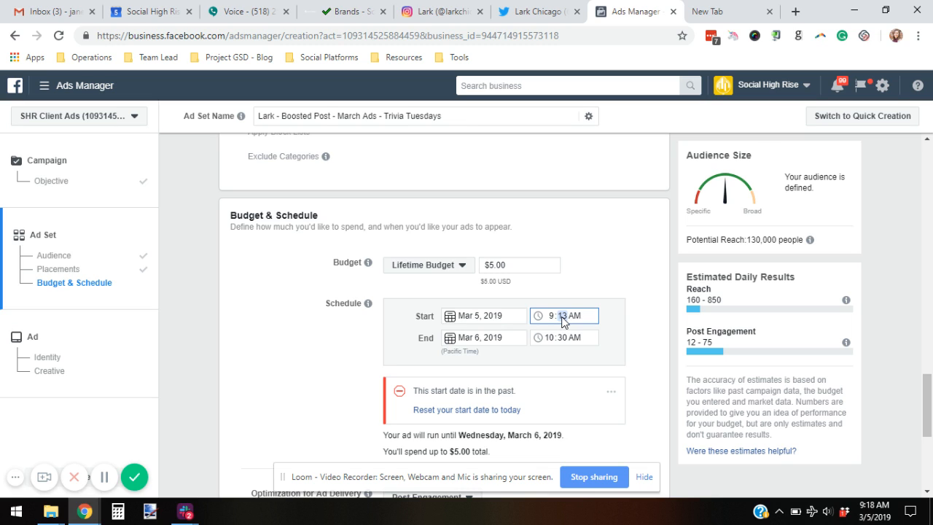
{"action": "left_click", "coordinate": [655, 311]}
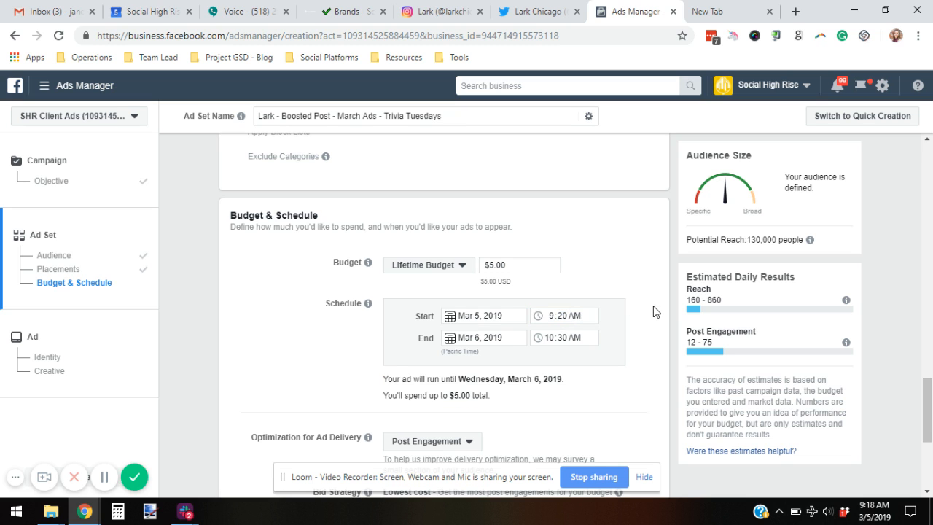
{"action": "scroll", "coordinate": [659, 263], "scroll_direction": "down", "scroll_amount": 1}
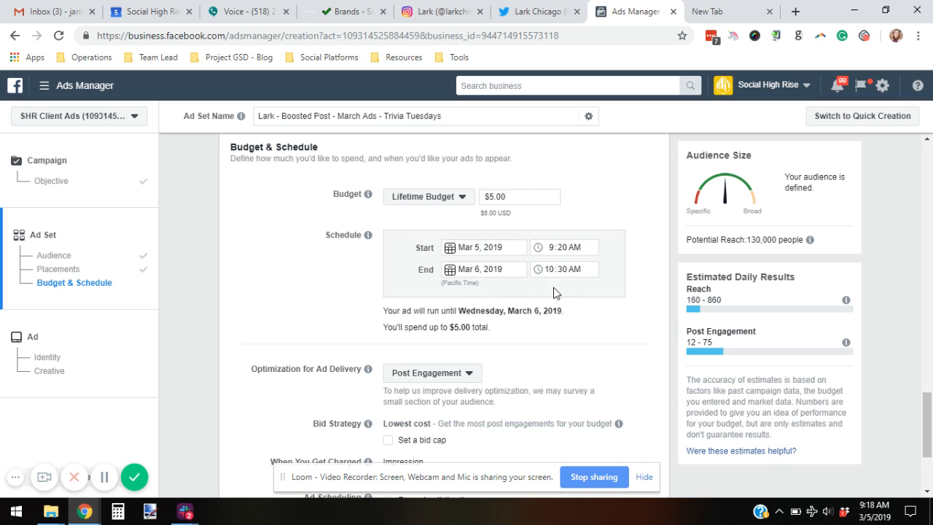
{"action": "scroll", "coordinate": [573, 297], "scroll_direction": "down", "scroll_amount": 2}
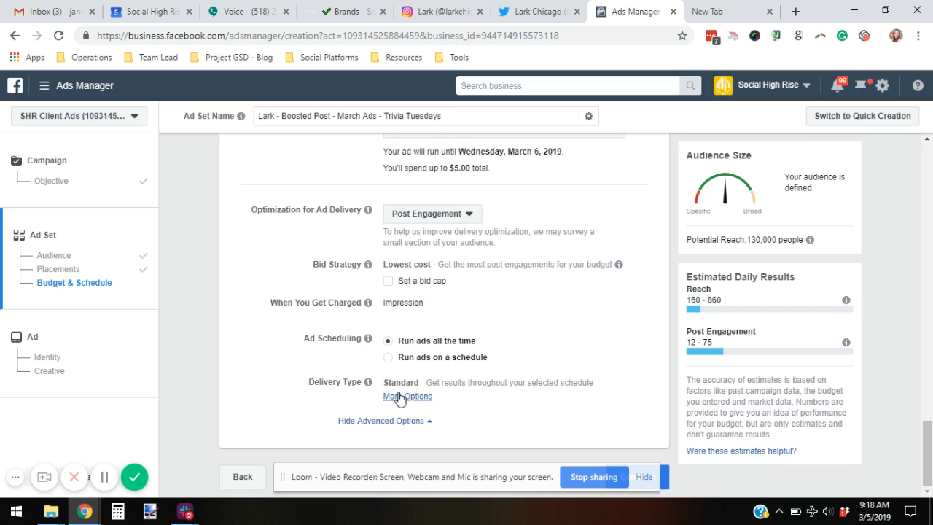
{"action": "left_click", "coordinate": [666, 482]}
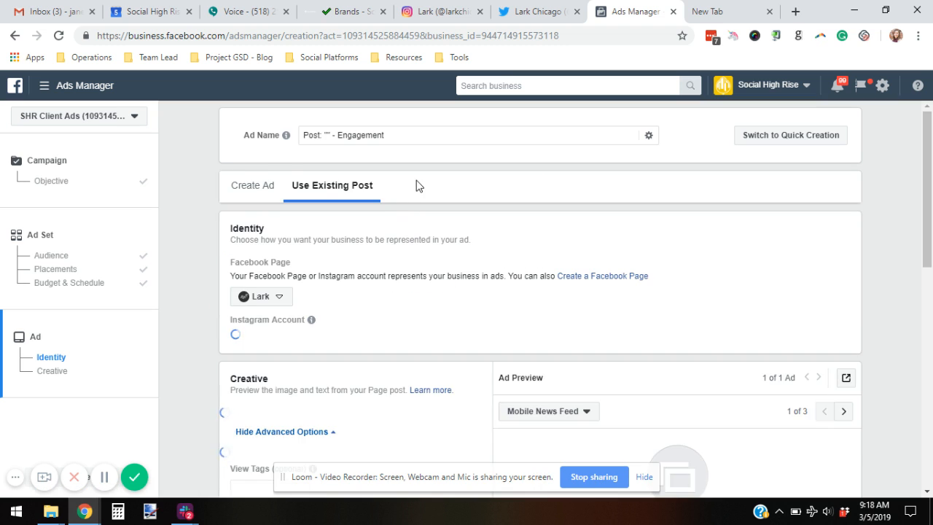
Step: Rename the ad to 'Lark - Boosted Post - Trivia Tuesdays'
{"action": "left_click_drag", "start_coordinate": [392, 138], "coordinate": [241, 140]}
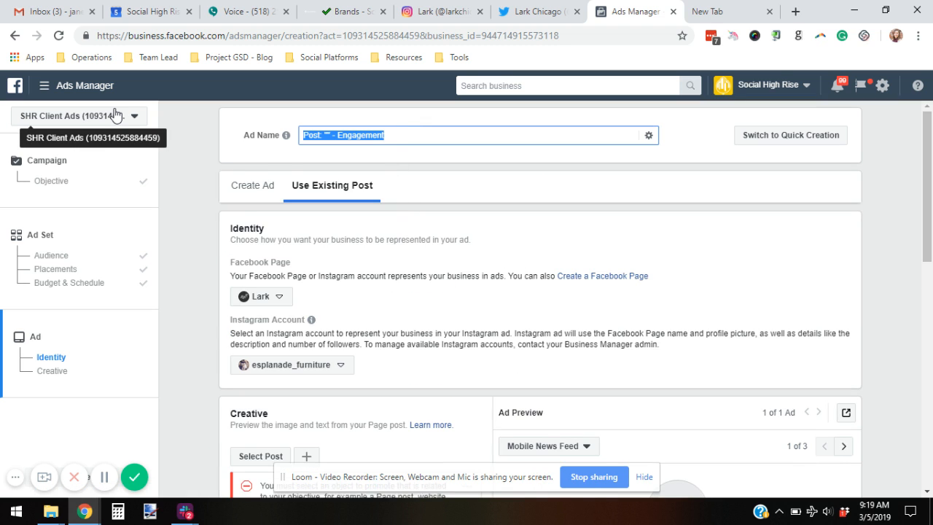
{"action": "type", "text": "Lark - Bo"}
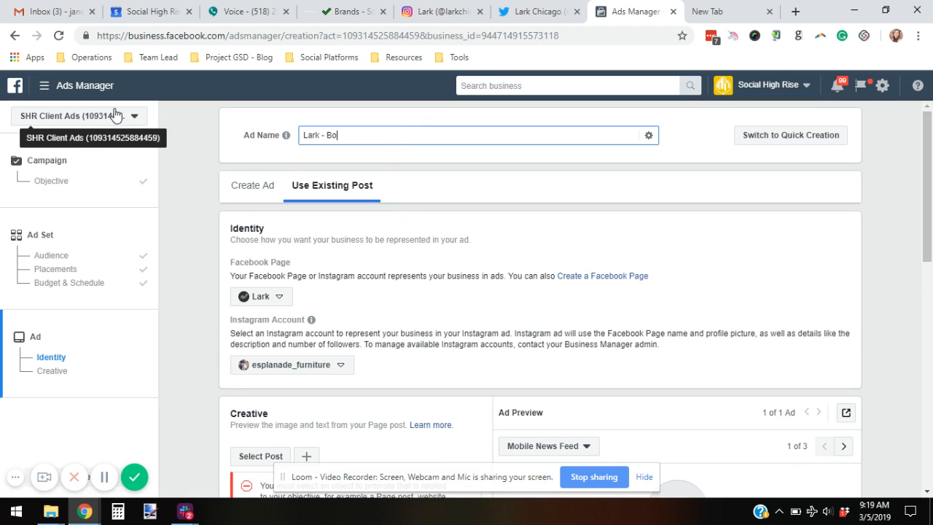
{"action": "type", "text": "osted O"}
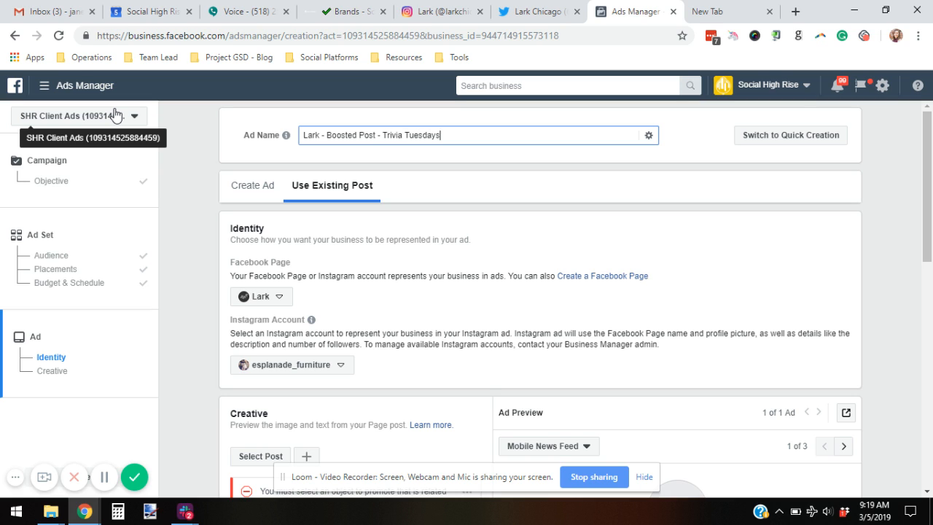
{"action": "scroll", "coordinate": [221, 258], "scroll_direction": "down", "scroll_amount": 1}
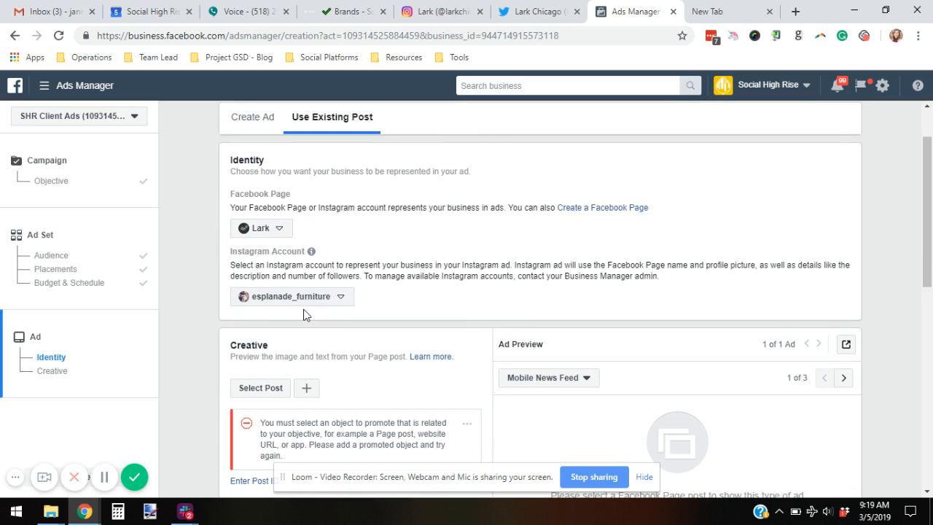
Step: Choose larkchicago as the ad's Instagram account
{"action": "left_click", "coordinate": [336, 296]}
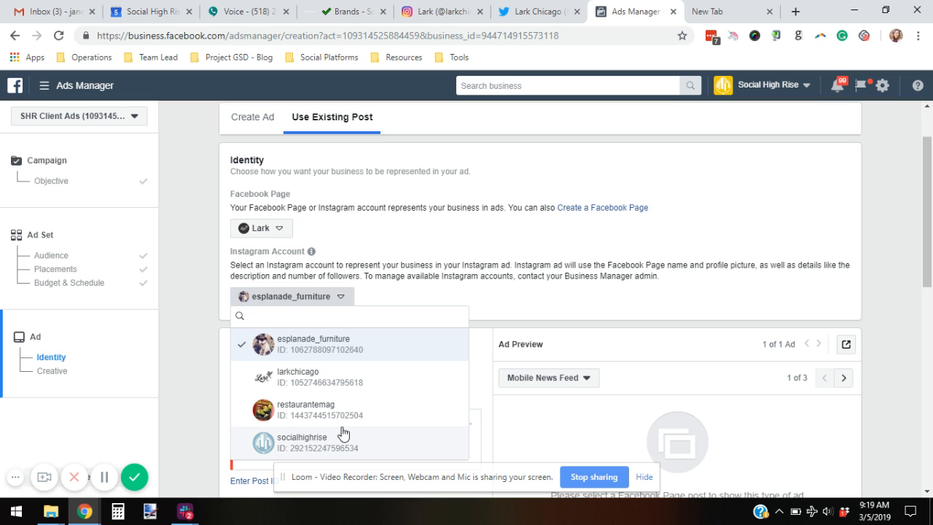
{"action": "left_click", "coordinate": [309, 382]}
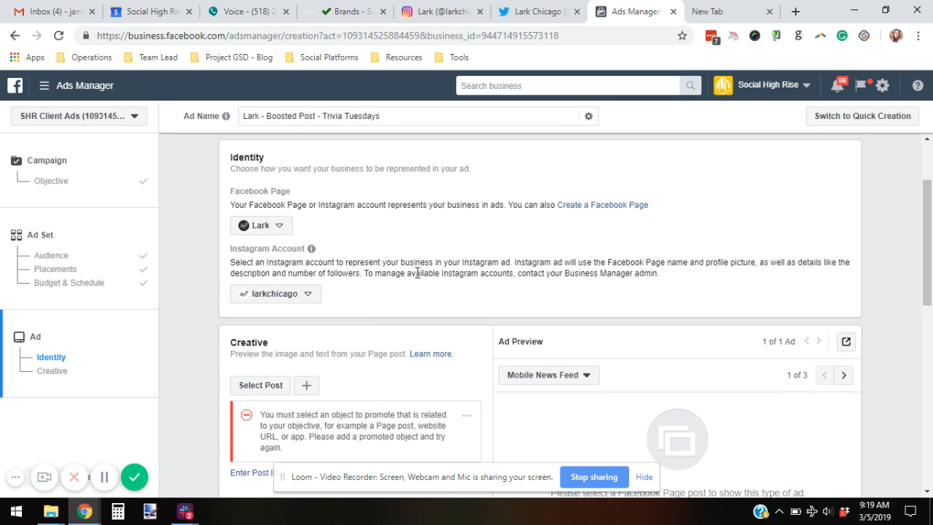
{"action": "scroll", "coordinate": [417, 272], "scroll_direction": "down", "scroll_amount": 2}
Step: Use Lark's Mar 5, 2019 pizza night comic trivia post as the creative and check the preview
{"action": "left_click", "coordinate": [274, 249]}
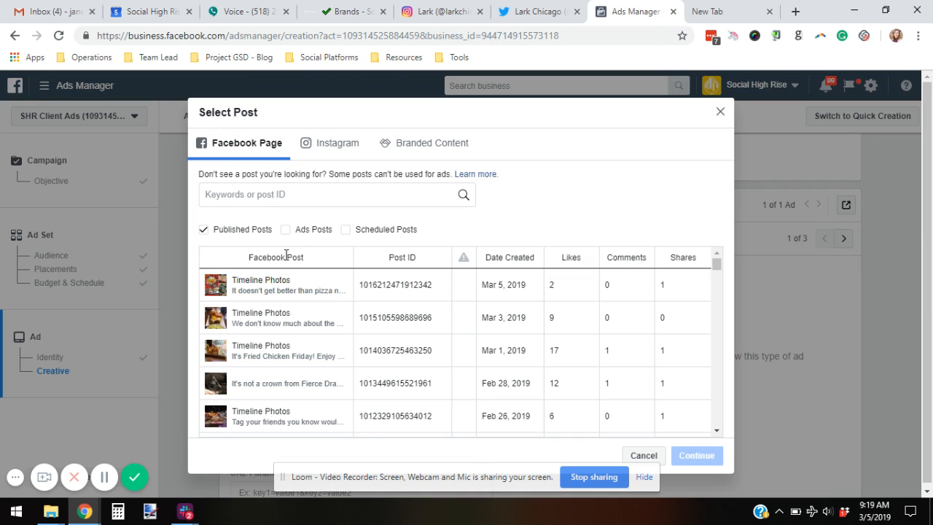
{"action": "left_click", "coordinate": [255, 292]}
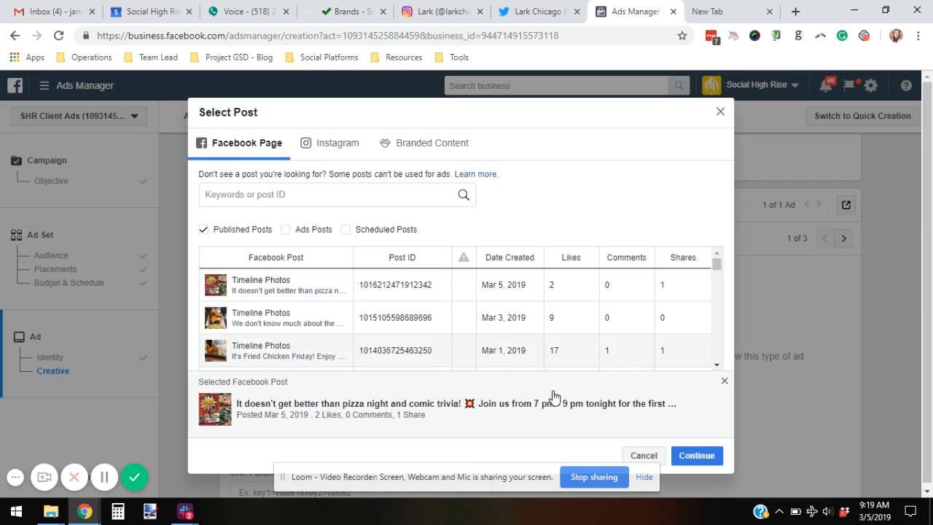
{"action": "left_click", "coordinate": [704, 456]}
{"action": "scroll", "coordinate": [338, 183], "scroll_direction": "up", "scroll_amount": 2}
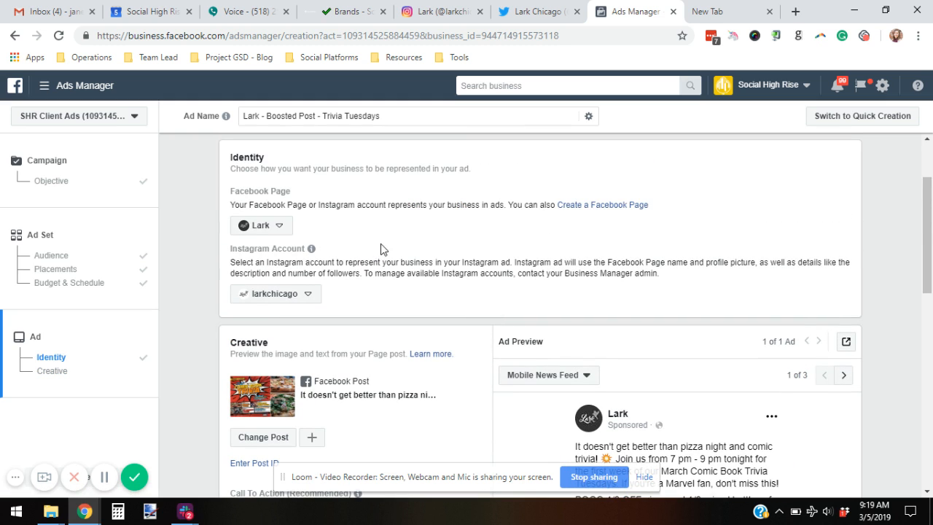
{"action": "scroll", "coordinate": [383, 248], "scroll_direction": "down", "scroll_amount": 2}
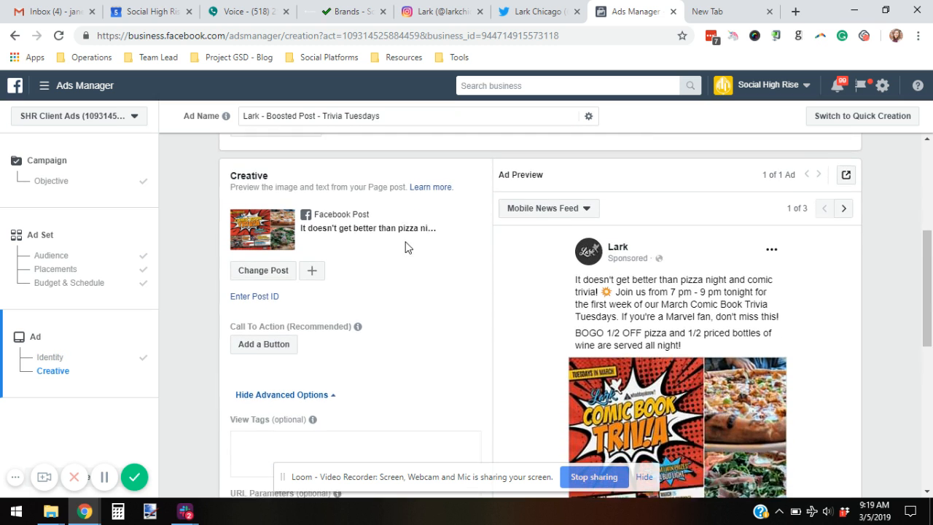
{"action": "scroll", "coordinate": [407, 248], "scroll_direction": "down", "scroll_amount": 1}
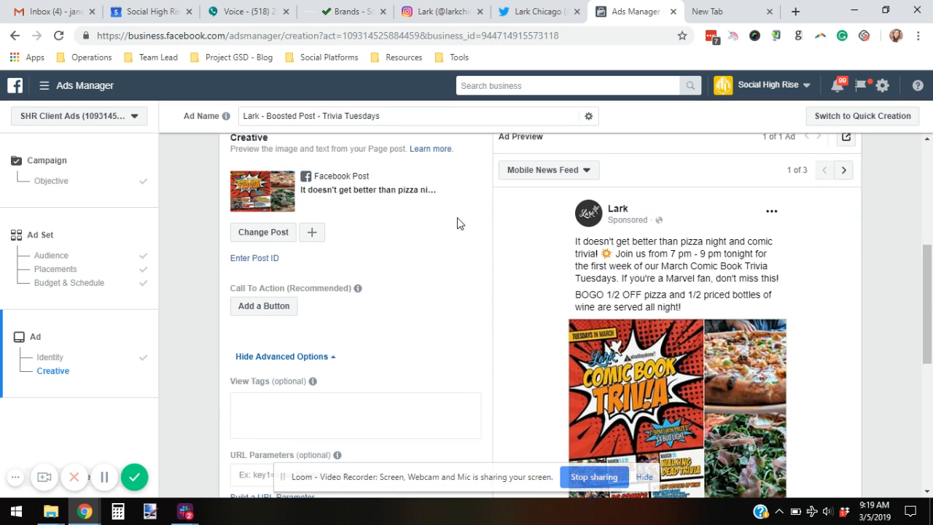
{"action": "scroll", "coordinate": [459, 223], "scroll_direction": "down", "scroll_amount": 3}
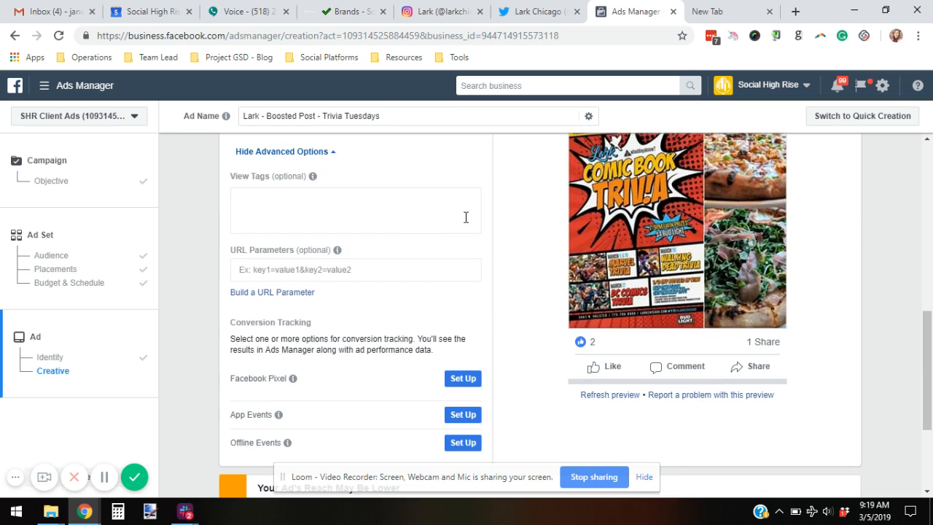
{"action": "scroll", "coordinate": [461, 221], "scroll_direction": "down", "scroll_amount": 1}
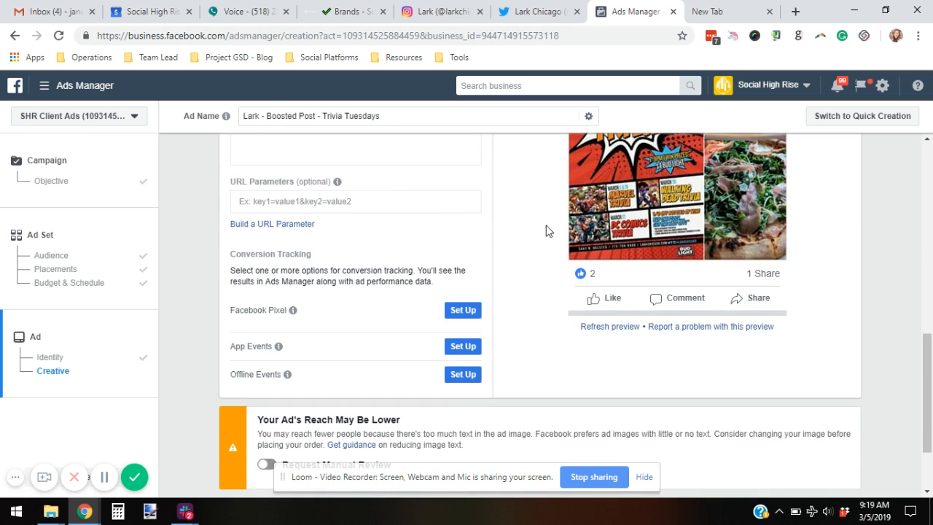
{"action": "scroll", "coordinate": [514, 246], "scroll_direction": "up", "scroll_amount": 3}
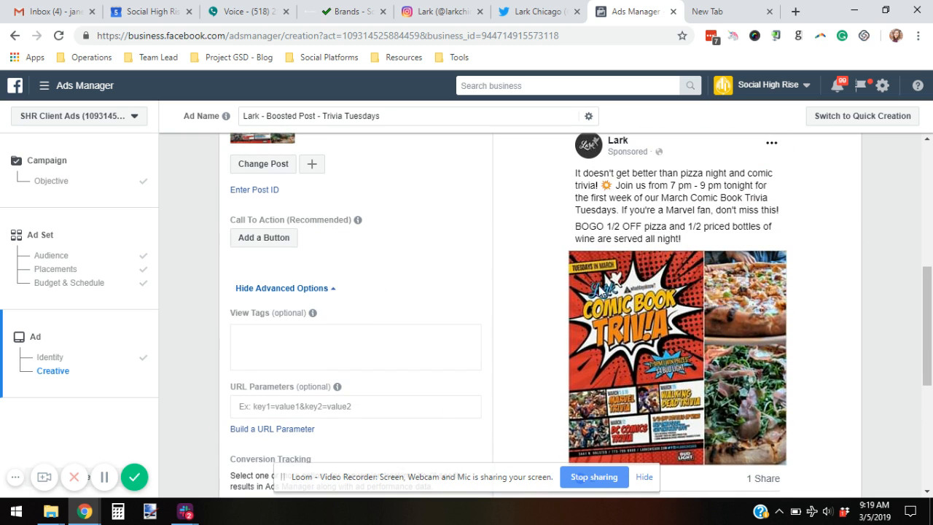
{"action": "scroll", "coordinate": [458, 211], "scroll_direction": "up", "scroll_amount": 2}
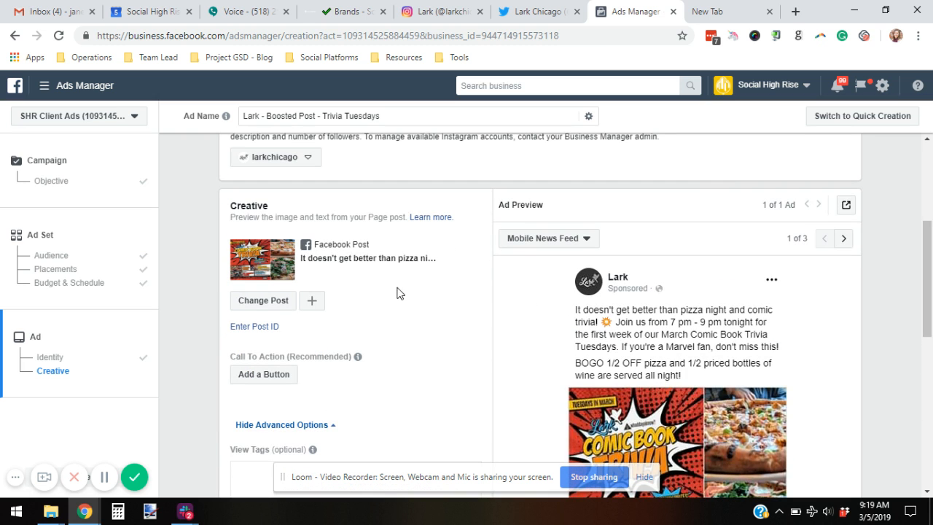
{"action": "scroll", "coordinate": [415, 299], "scroll_direction": "down", "scroll_amount": 5}
{"action": "scroll", "coordinate": [474, 259], "scroll_direction": "down", "scroll_amount": 2}
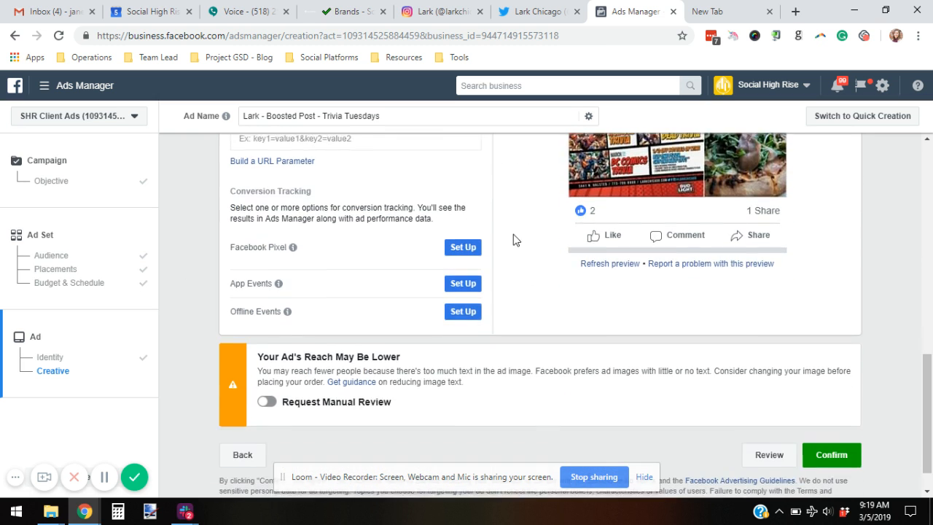
Step: Review the ad set's audience, placements and budget & schedule, then continue to the ad
{"action": "left_click", "coordinate": [57, 256]}
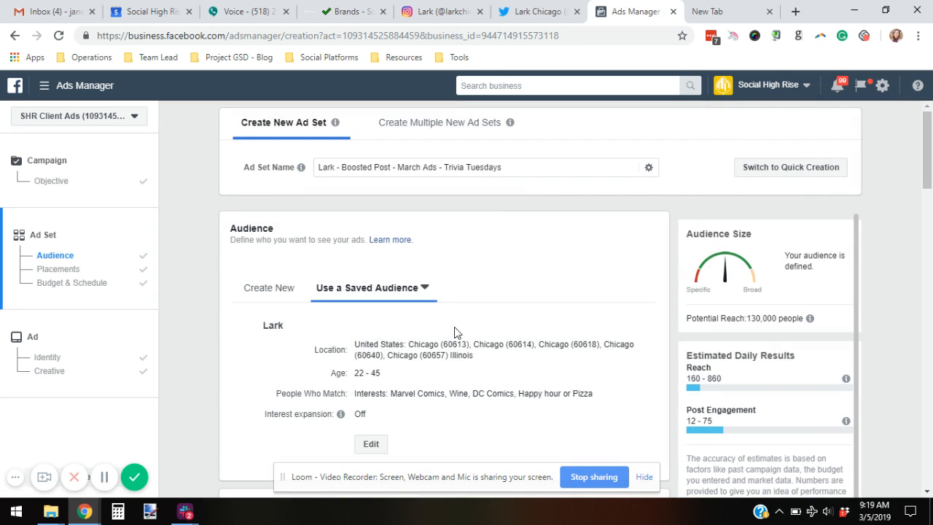
{"action": "scroll", "coordinate": [456, 329], "scroll_direction": "down", "scroll_amount": 4}
{"action": "scroll", "coordinate": [349, 308], "scroll_direction": "down", "scroll_amount": 4}
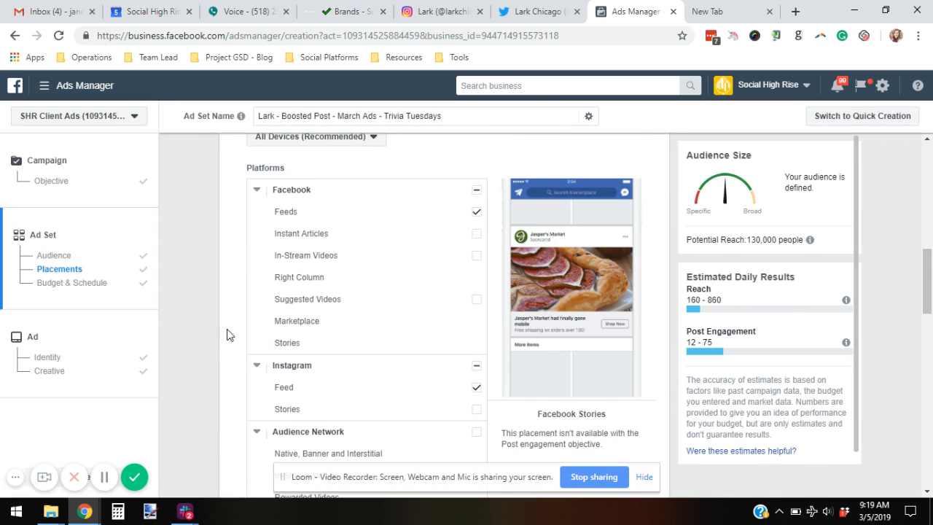
{"action": "scroll", "coordinate": [232, 334], "scroll_direction": "down", "scroll_amount": 6}
{"action": "scroll", "coordinate": [242, 340], "scroll_direction": "down", "scroll_amount": 5}
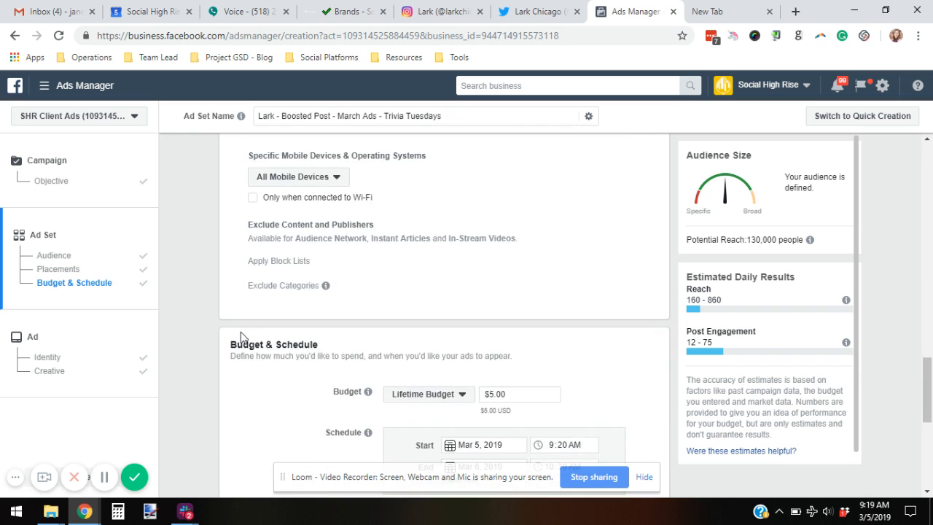
{"action": "mouse_move", "coordinate": [367, 296]}
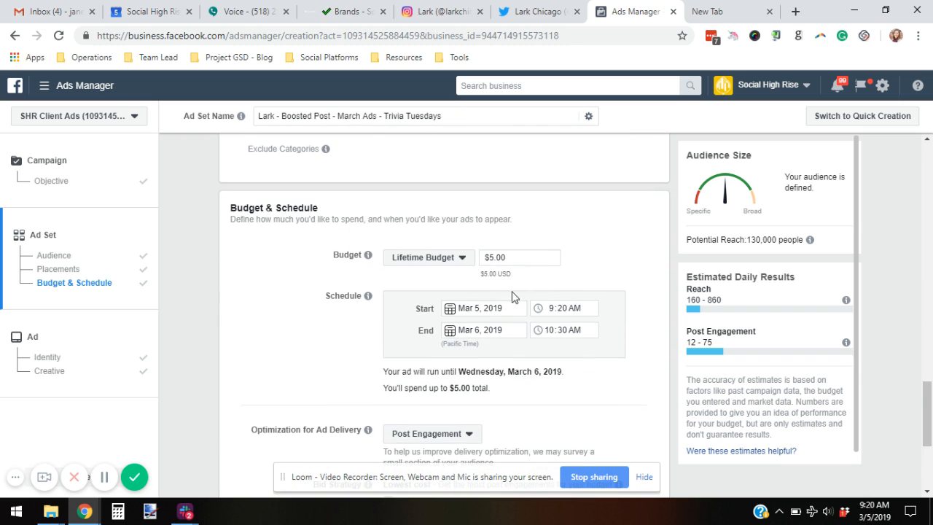
{"action": "scroll", "coordinate": [571, 379], "scroll_direction": "down", "scroll_amount": 3}
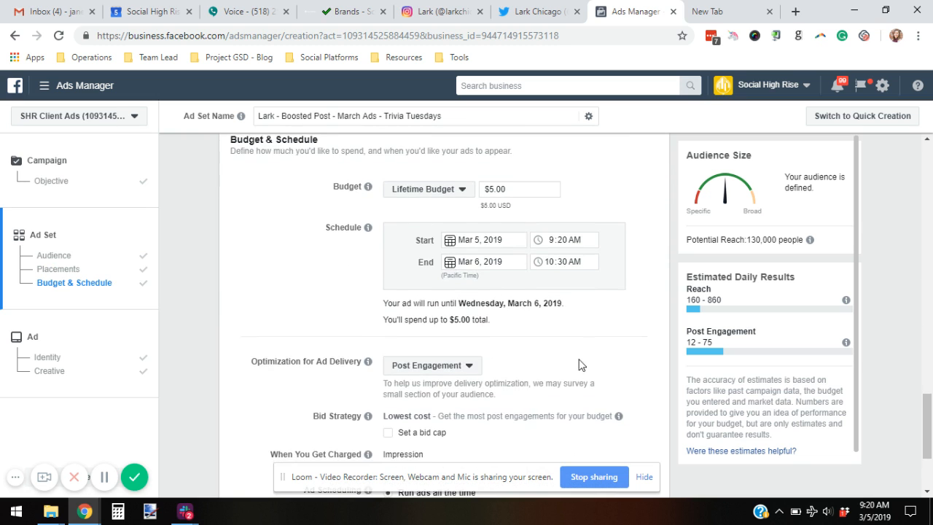
{"action": "left_click", "coordinate": [664, 477]}
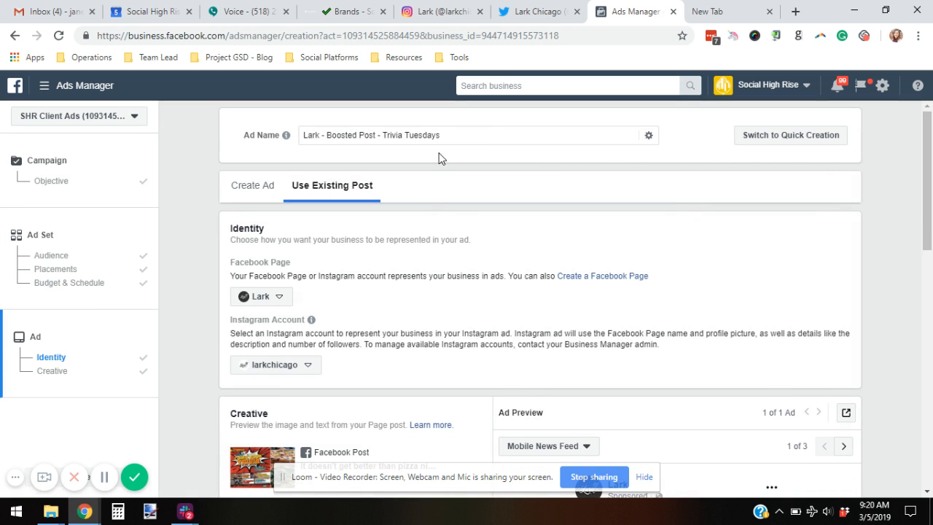
Step: Confirm and publish the campaign, ad set and ad
{"action": "scroll", "coordinate": [285, 237], "scroll_direction": "down", "scroll_amount": 1}
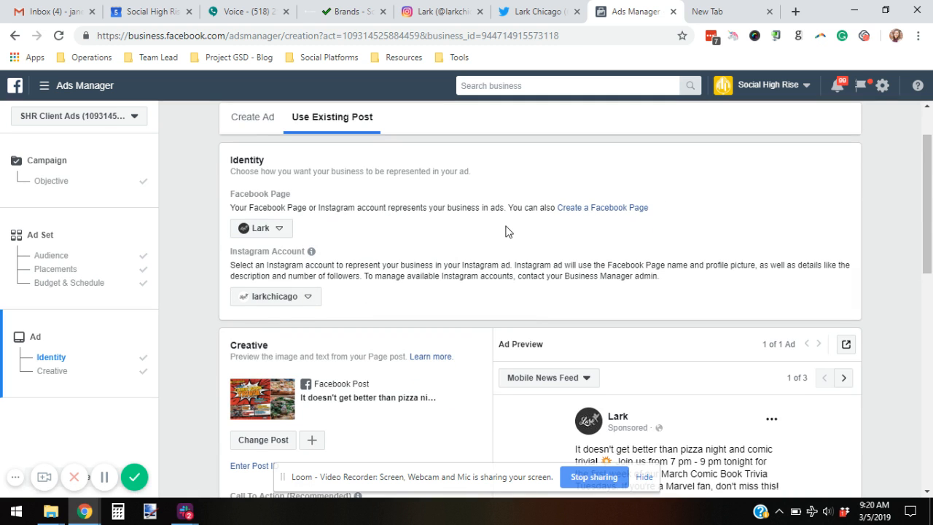
{"action": "scroll", "coordinate": [508, 231], "scroll_direction": "down", "scroll_amount": 6}
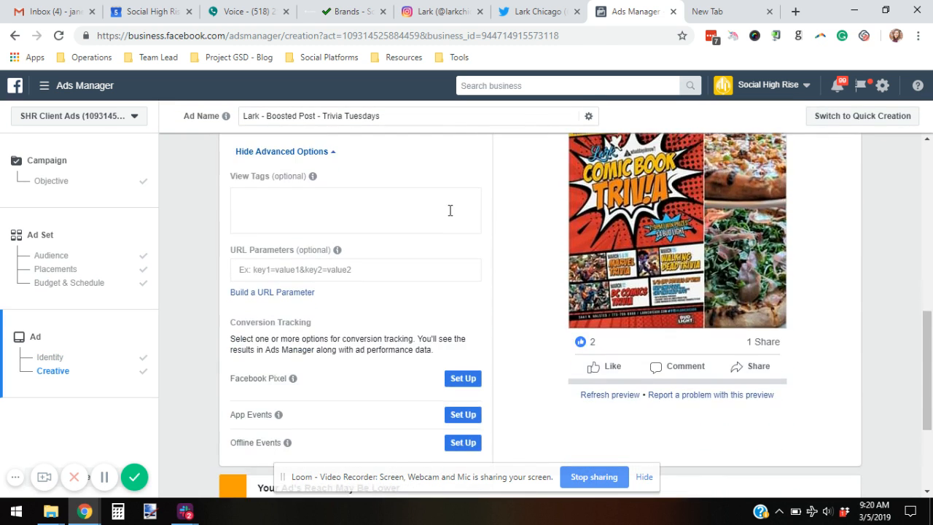
{"action": "scroll", "coordinate": [449, 210], "scroll_direction": "down", "scroll_amount": 5}
{"action": "left_click", "coordinate": [824, 449]}
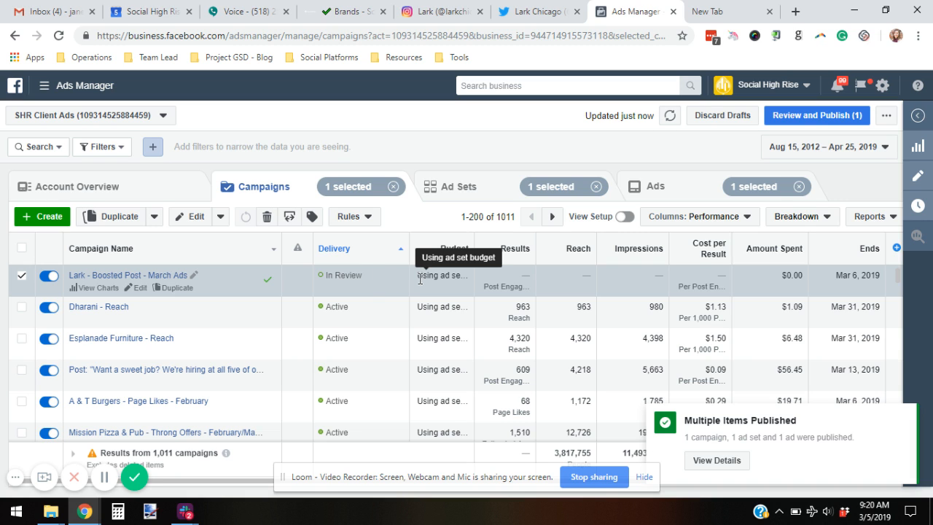
Step: Uncheck the Lark - Boosted Post - March Ads campaign row, now In Review
{"action": "left_click", "coordinate": [22, 278]}
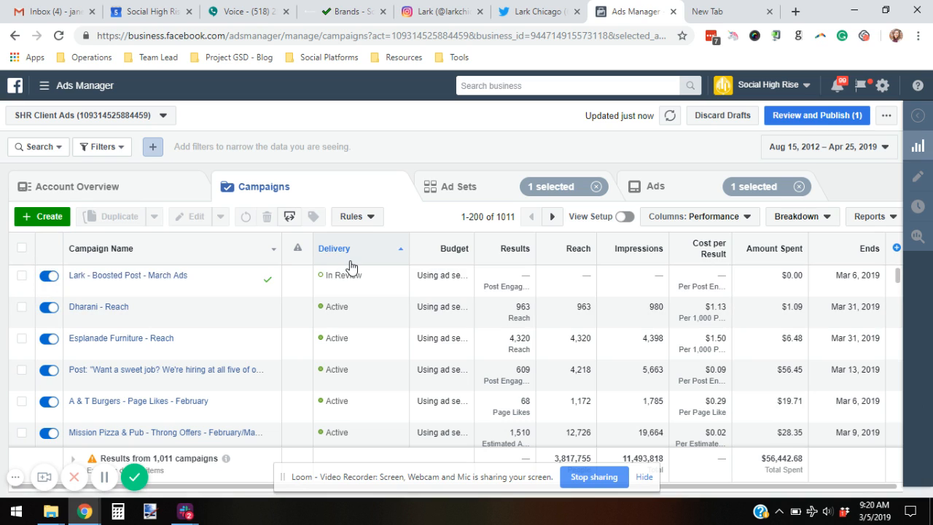